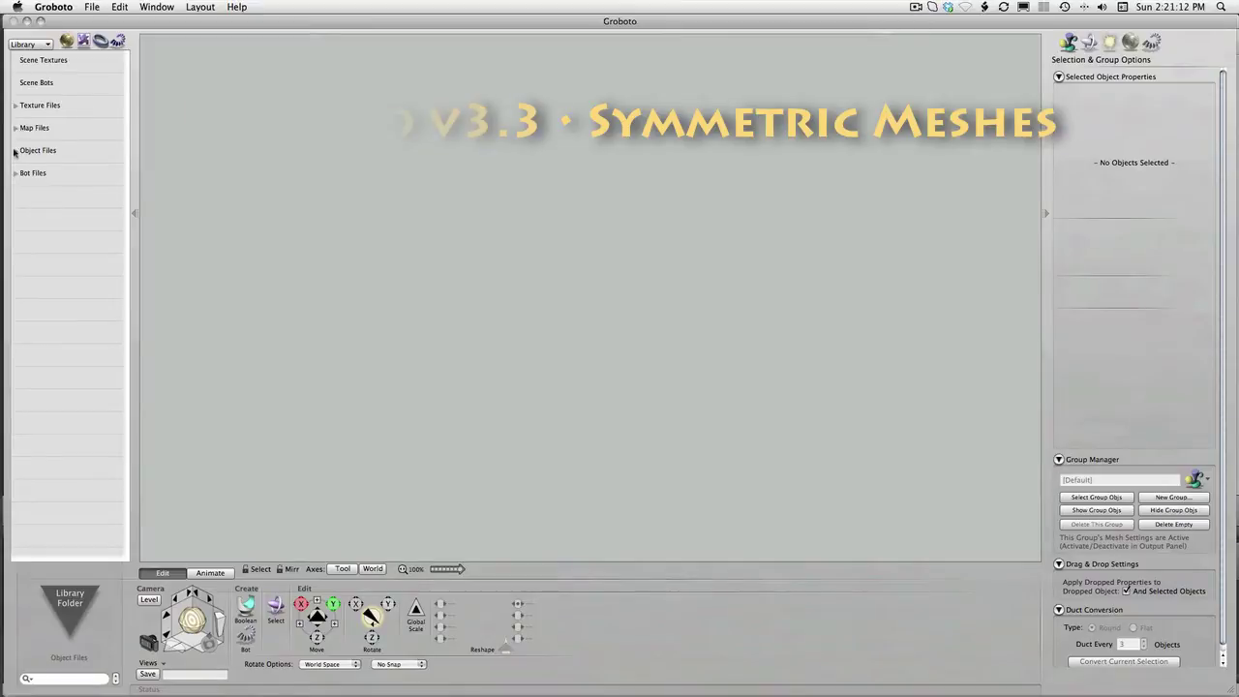
- Place a Cone-a primitive from the Standard Assorted objects at the world center and scale it up locally, then deselect it
left_click(16, 150)
scroll(58, 255, "down", 3)
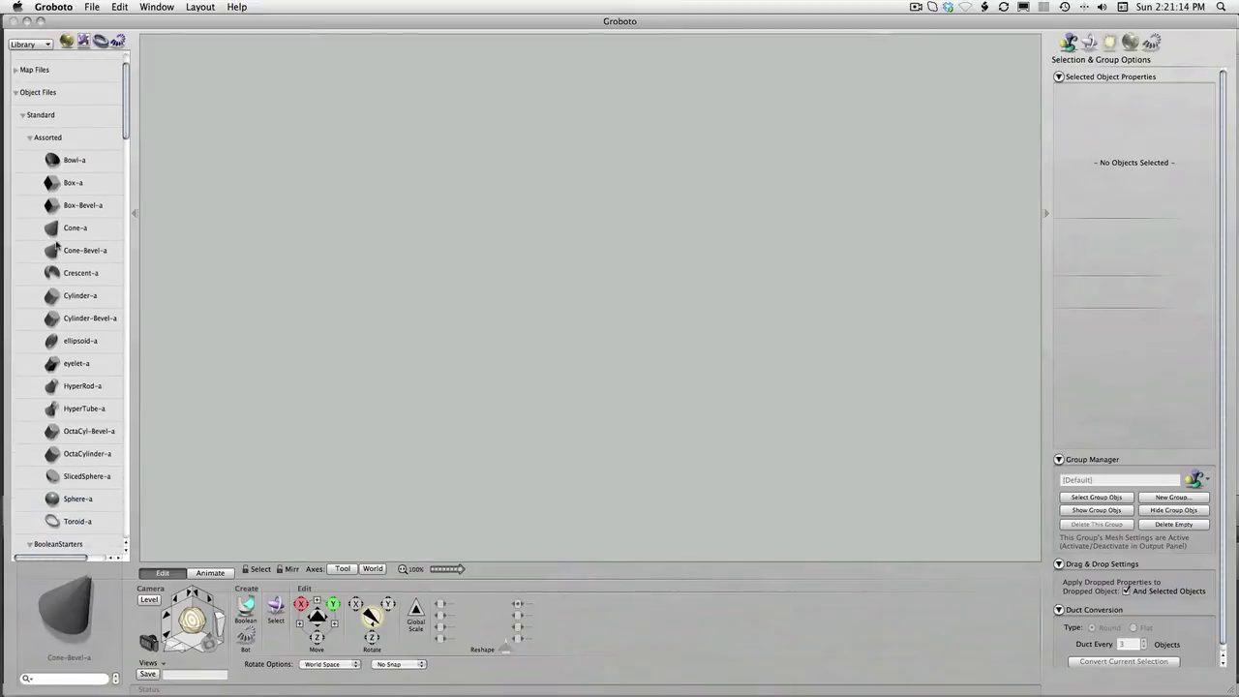
right_click(60, 229)
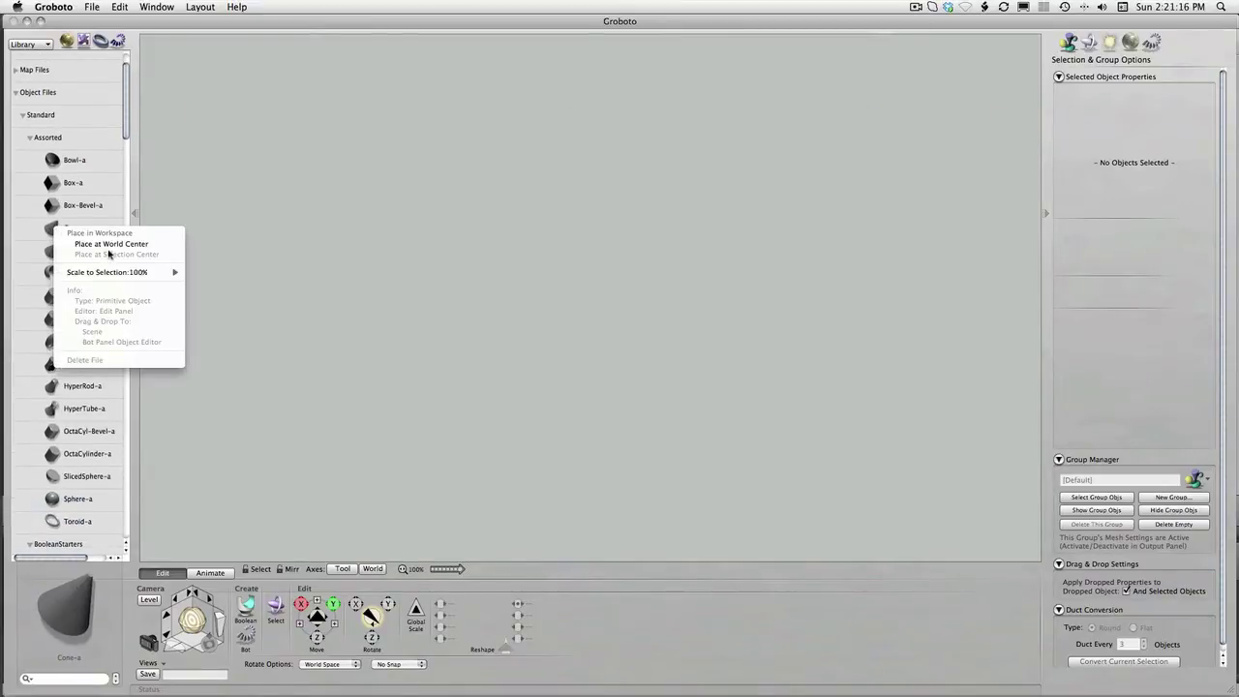
left_click(110, 245)
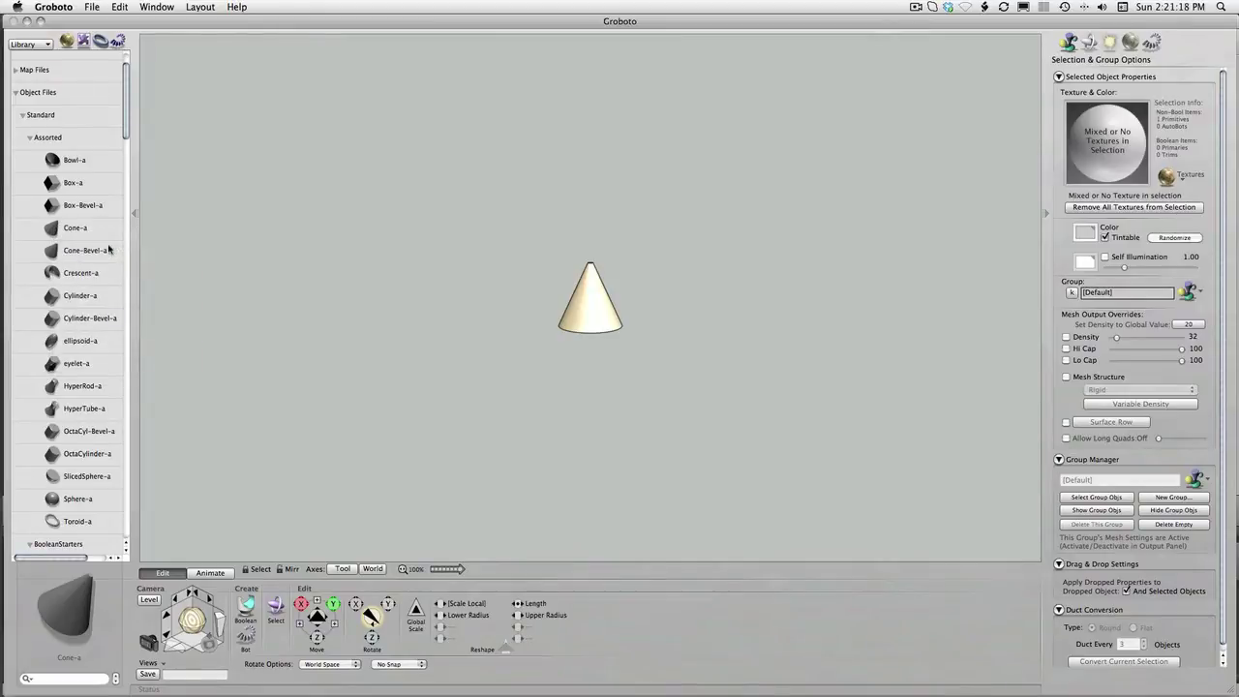
left_click_drag(109, 250, 349, 356)
left_click_drag(471, 607, 542, 607)
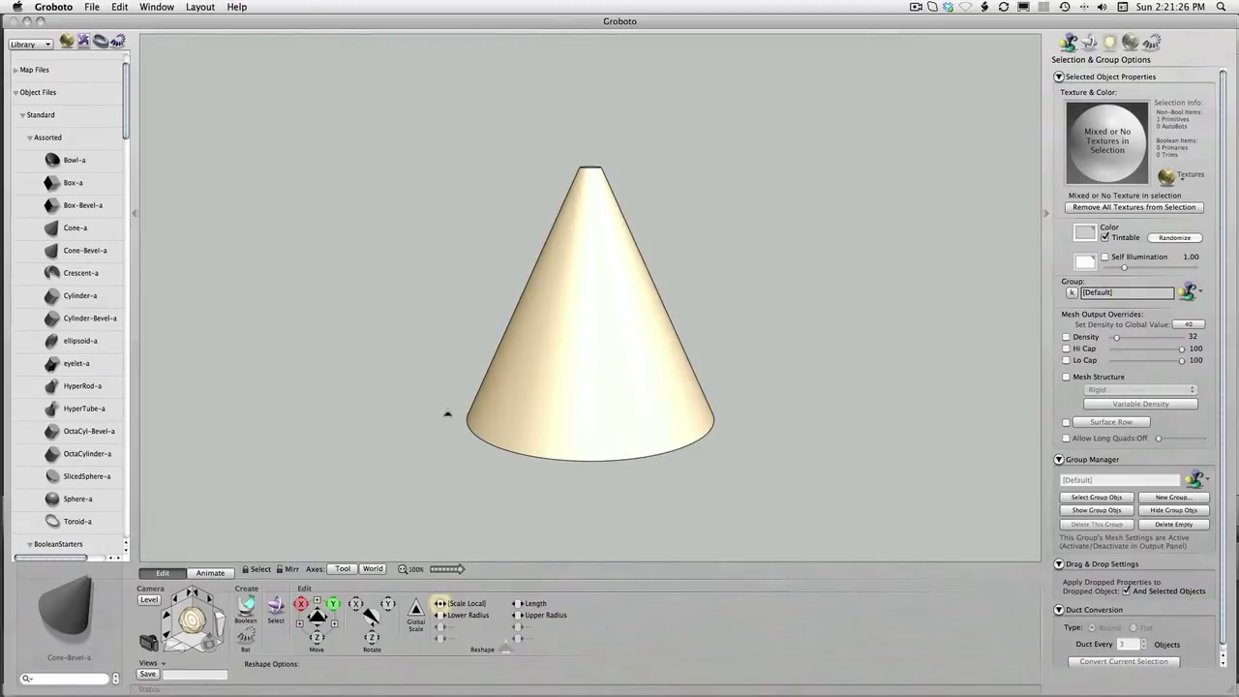
left_click(447, 414)
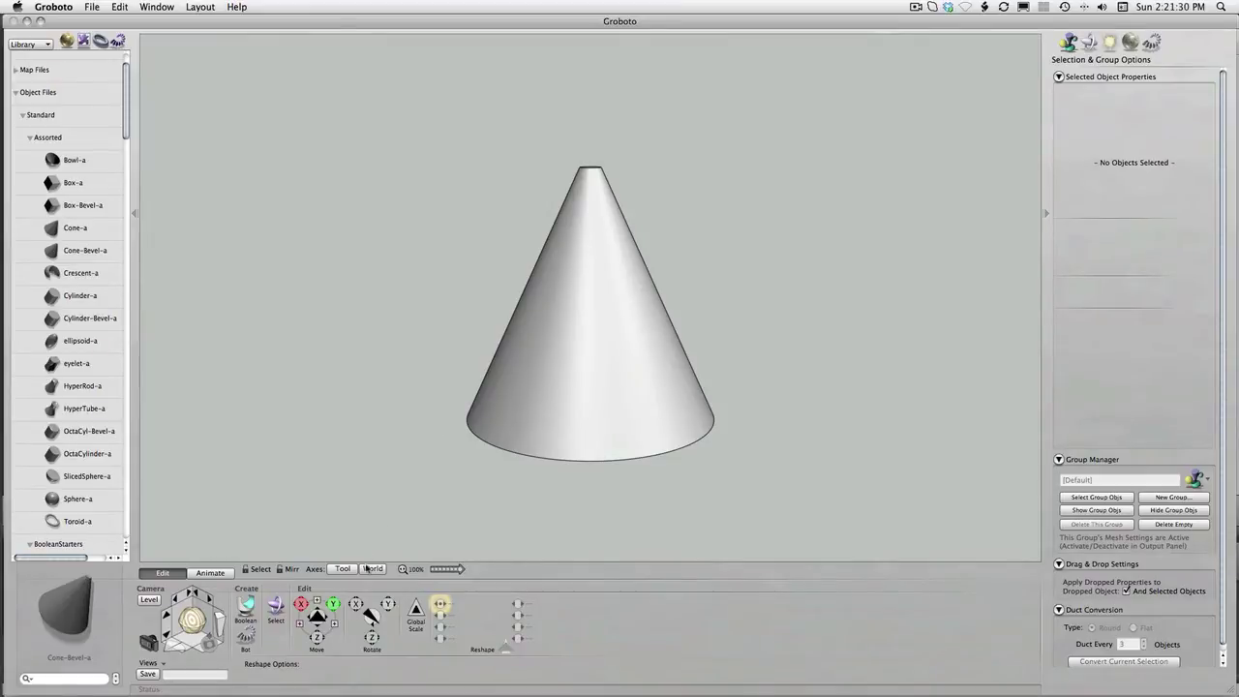
- Display the world axes in the scene with the cone
left_click(372, 567)
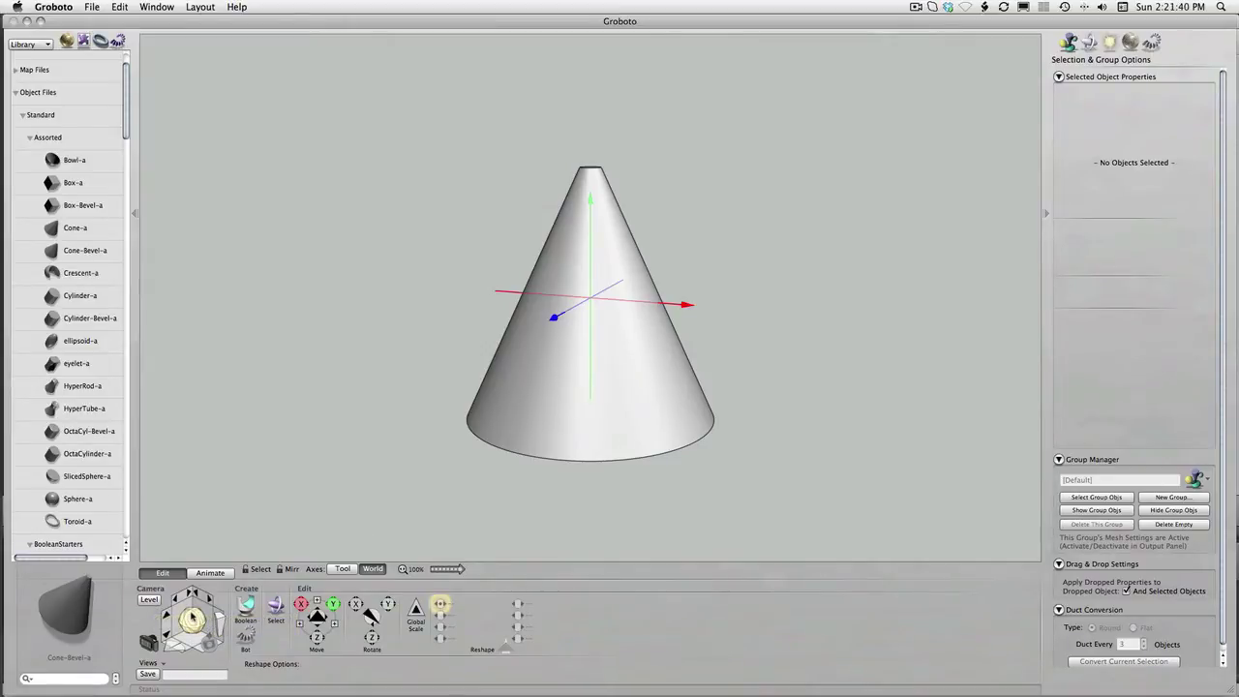
left_click_drag(395, 513, 392, 510)
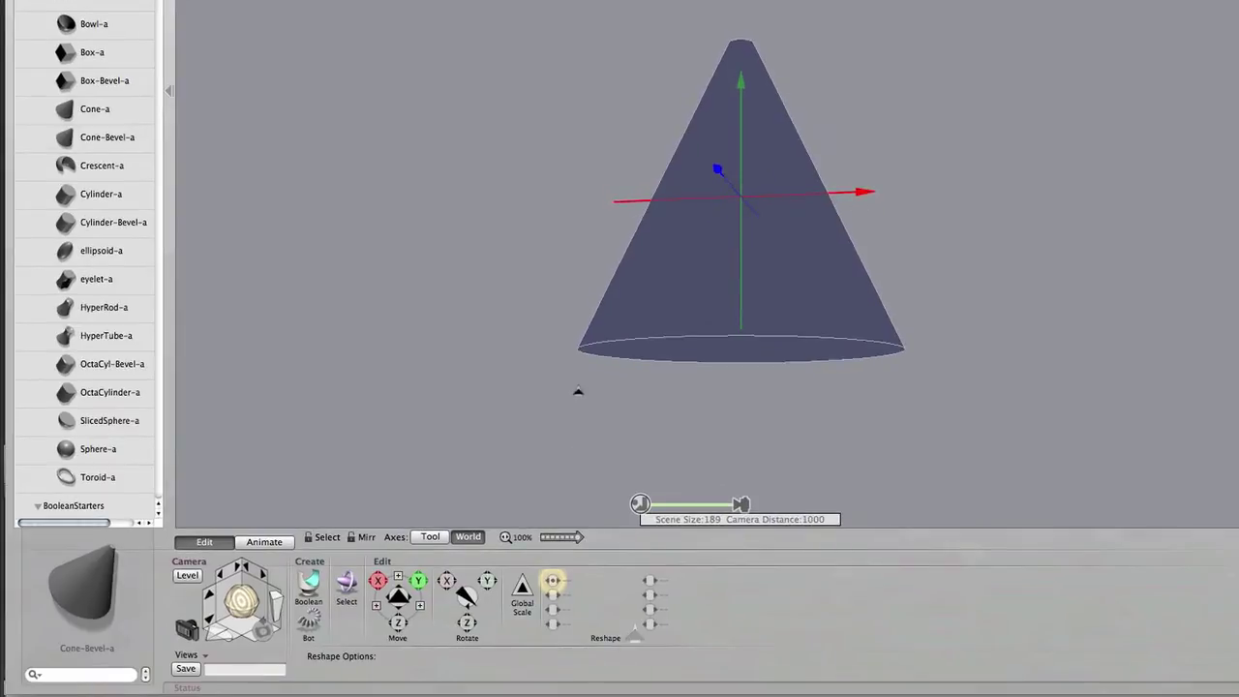
mouse_move(578, 456)
left_mouse_down()
mouse_move(578, 398)
mouse_move(552, 451)
mouse_move(515, 462)
mouse_move(545, 470)
left_mouse_up()
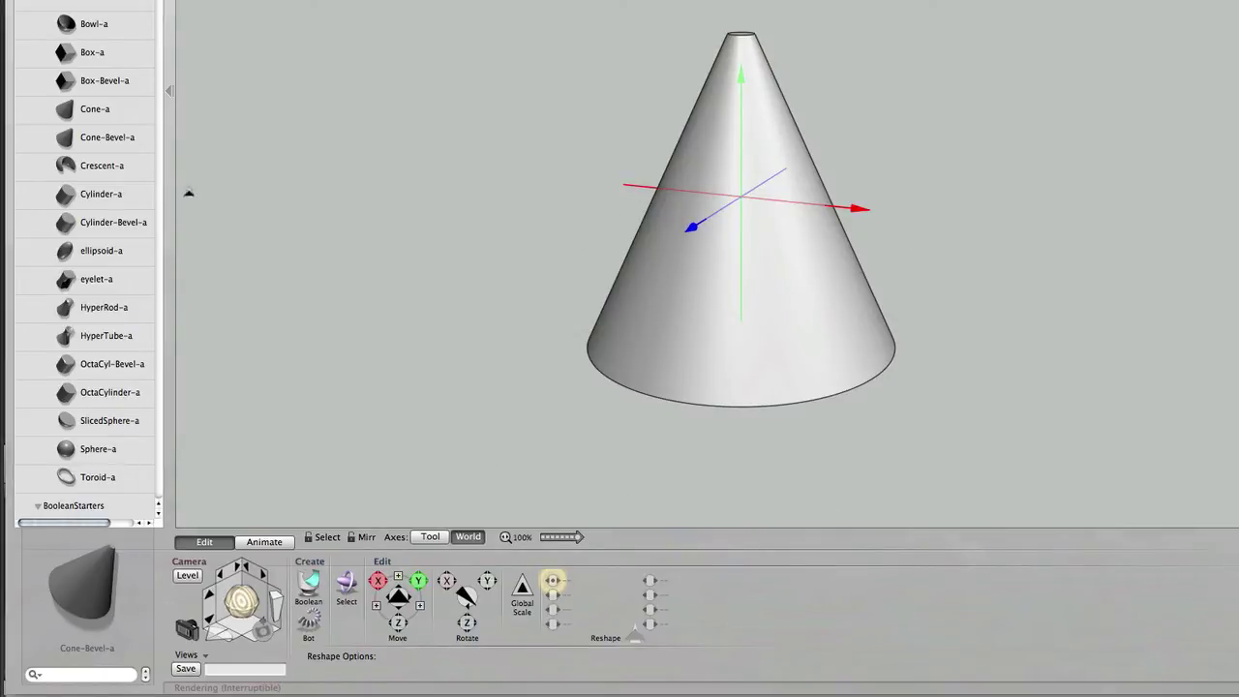
- Add a Cylinder-a primitive on the cone's positive X side and increase its length and radius
left_click_drag(68, 195, 816, 231)
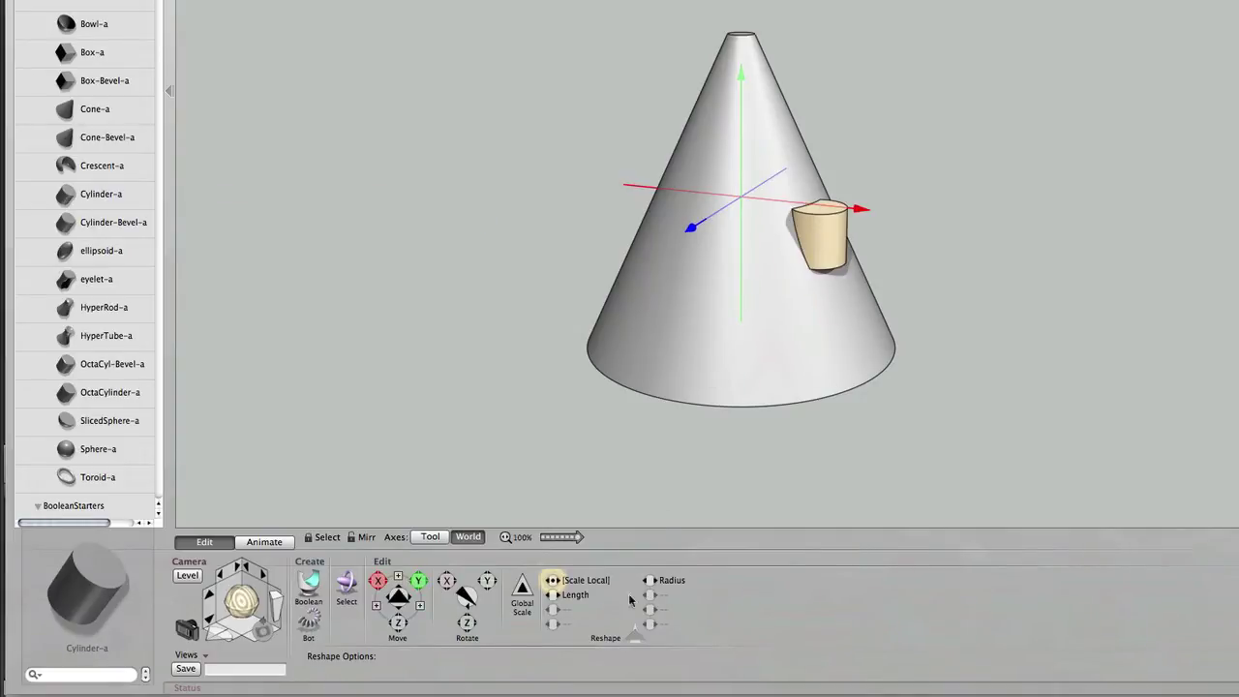
left_click_drag(553, 594, 584, 600)
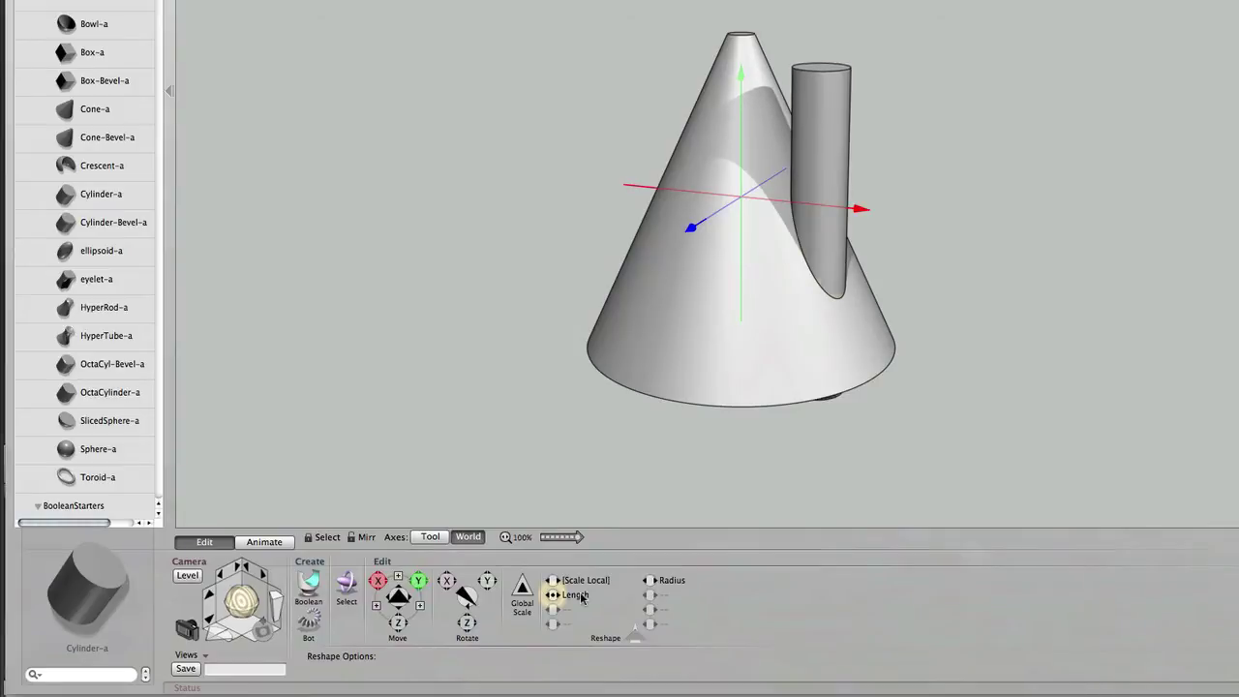
left_click_drag(664, 581, 713, 585)
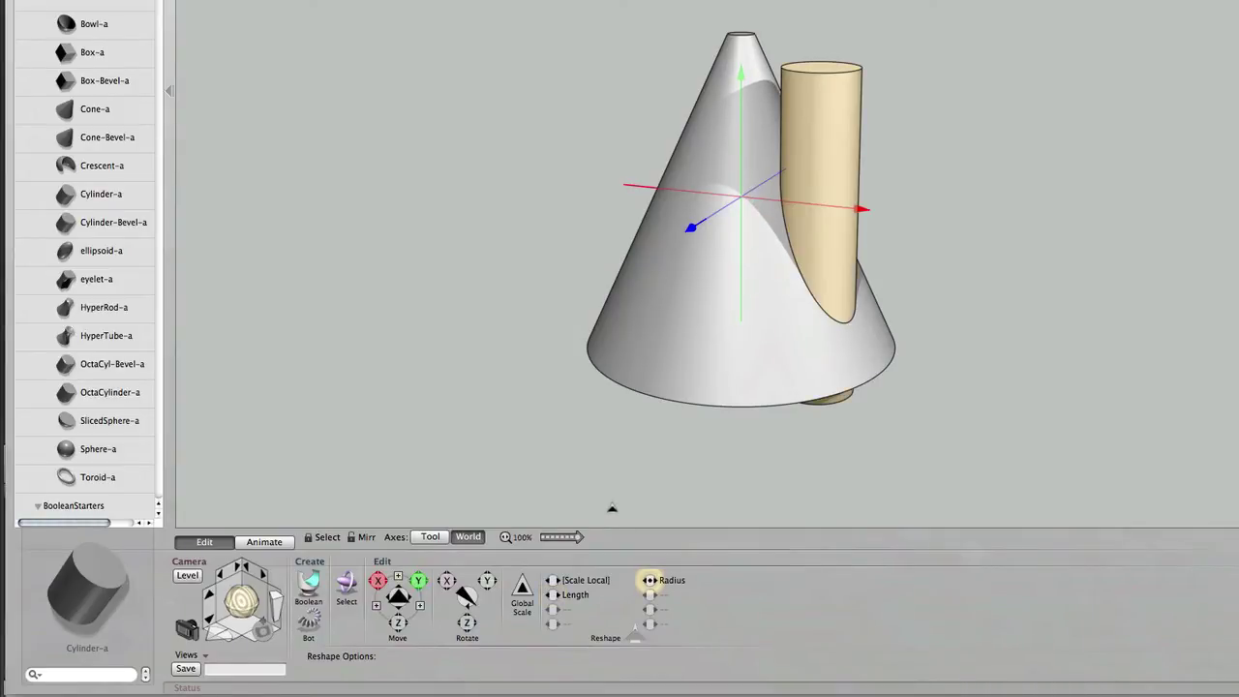
- Tilt the cylinder outward from the cone in world space and enlarge its radius, leaving it deselected
left_click_drag(471, 598, 519, 598)
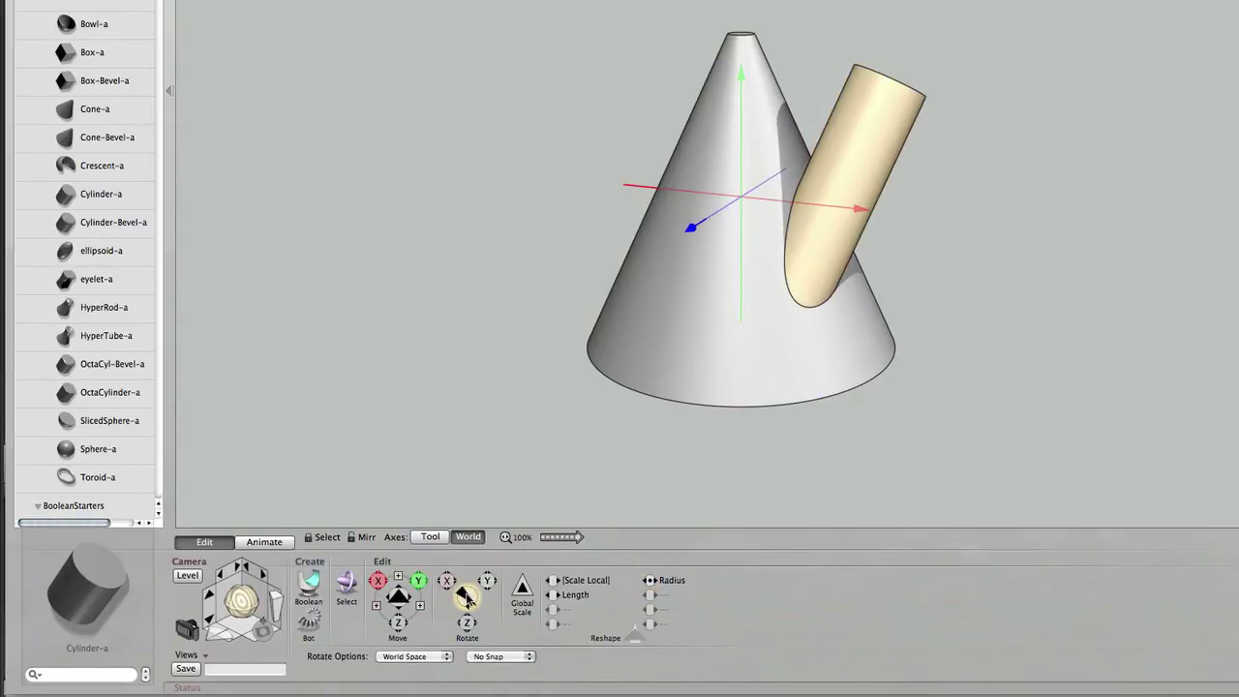
left_click(677, 585)
left_click_drag(699, 590, 721, 590)
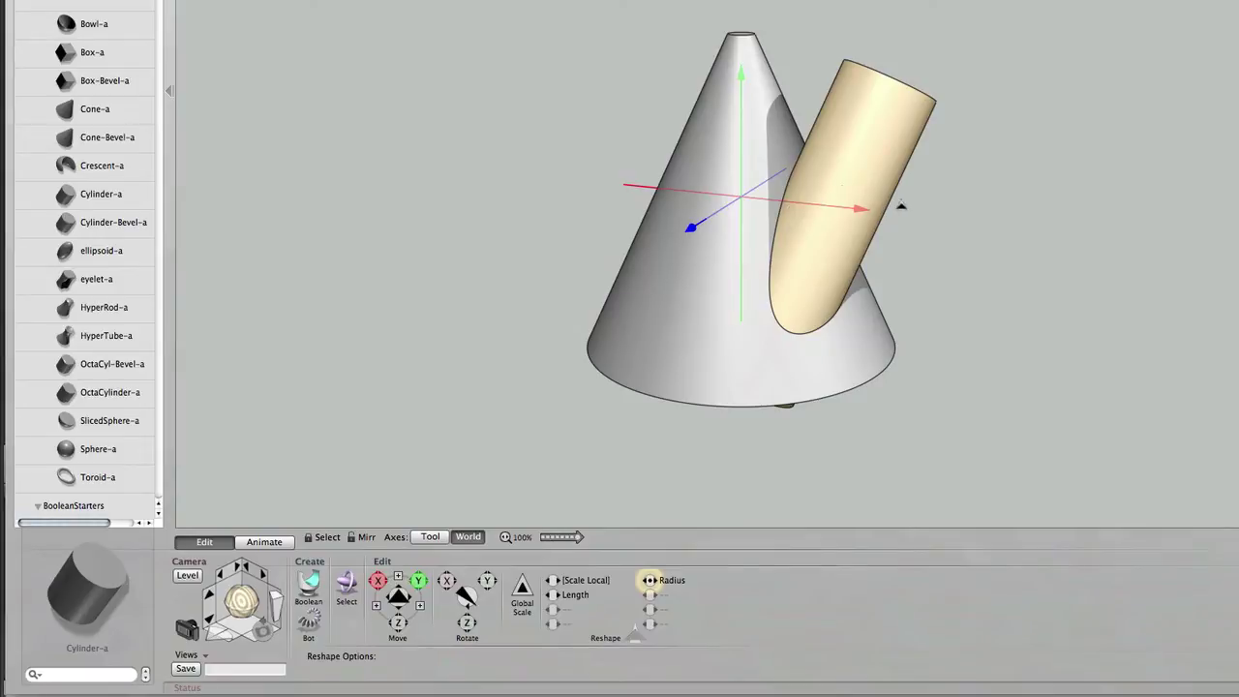
left_click(940, 214)
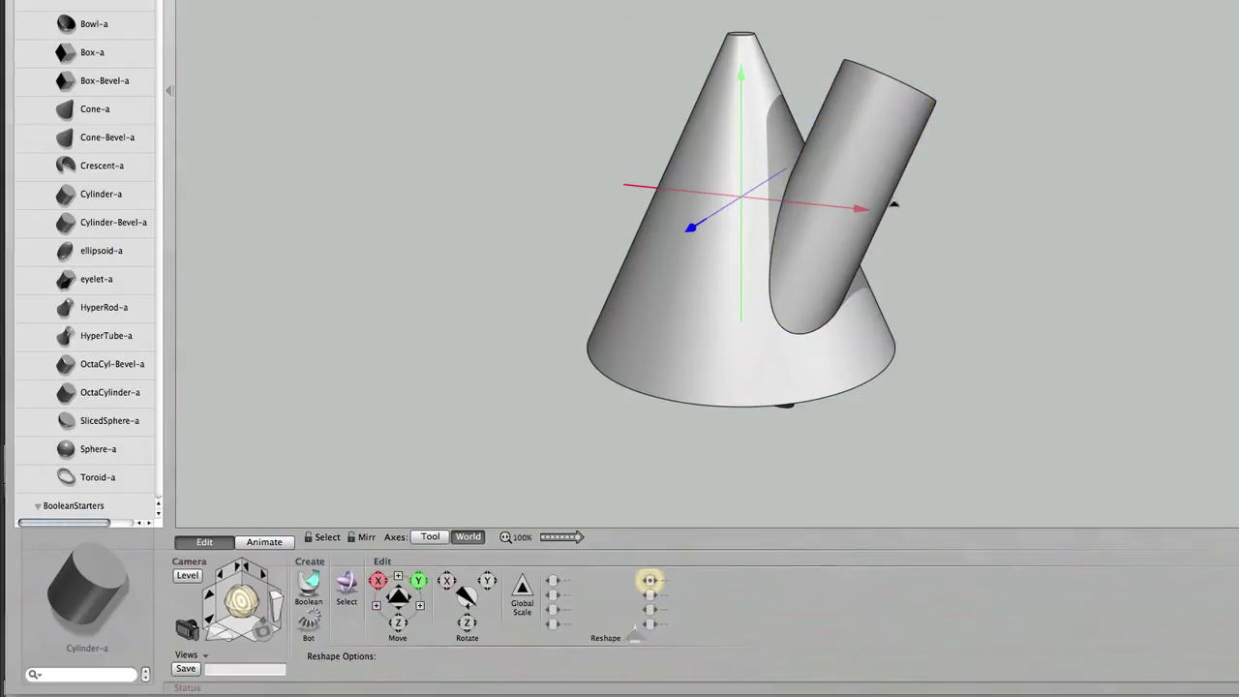
- Duplicate and mirror the tilted cylinder to the other side of the cone, then clear the selection
right_click(868, 166)
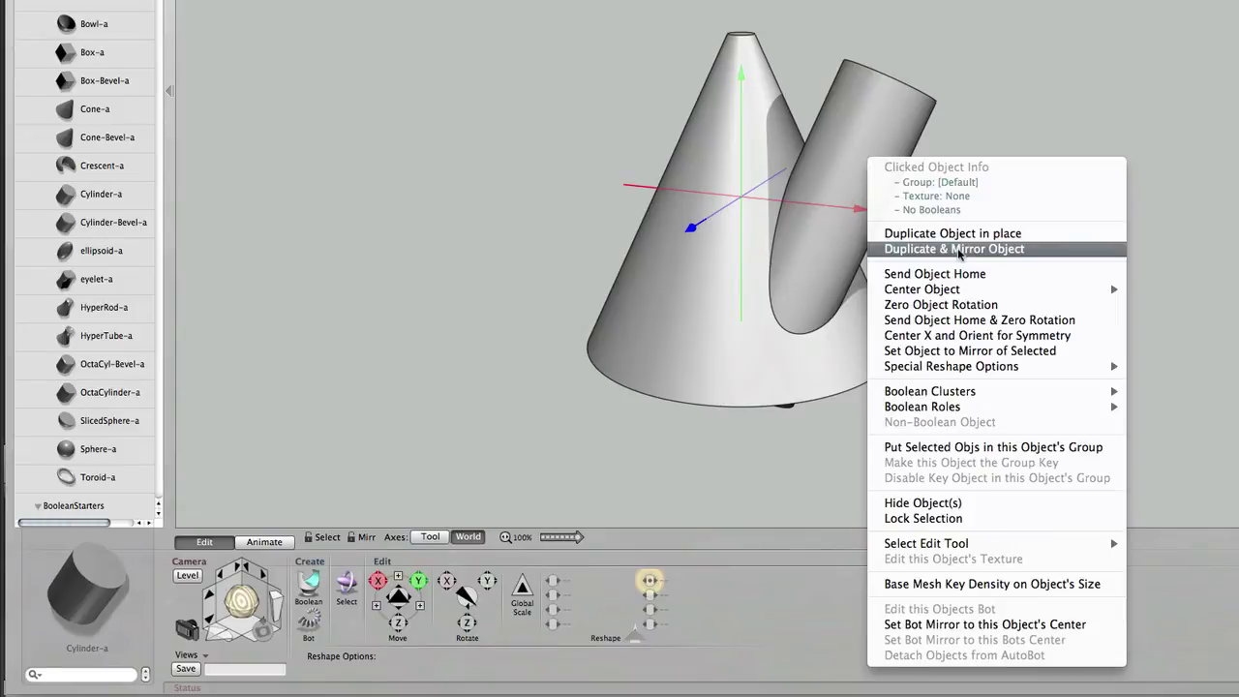
left_click(959, 249)
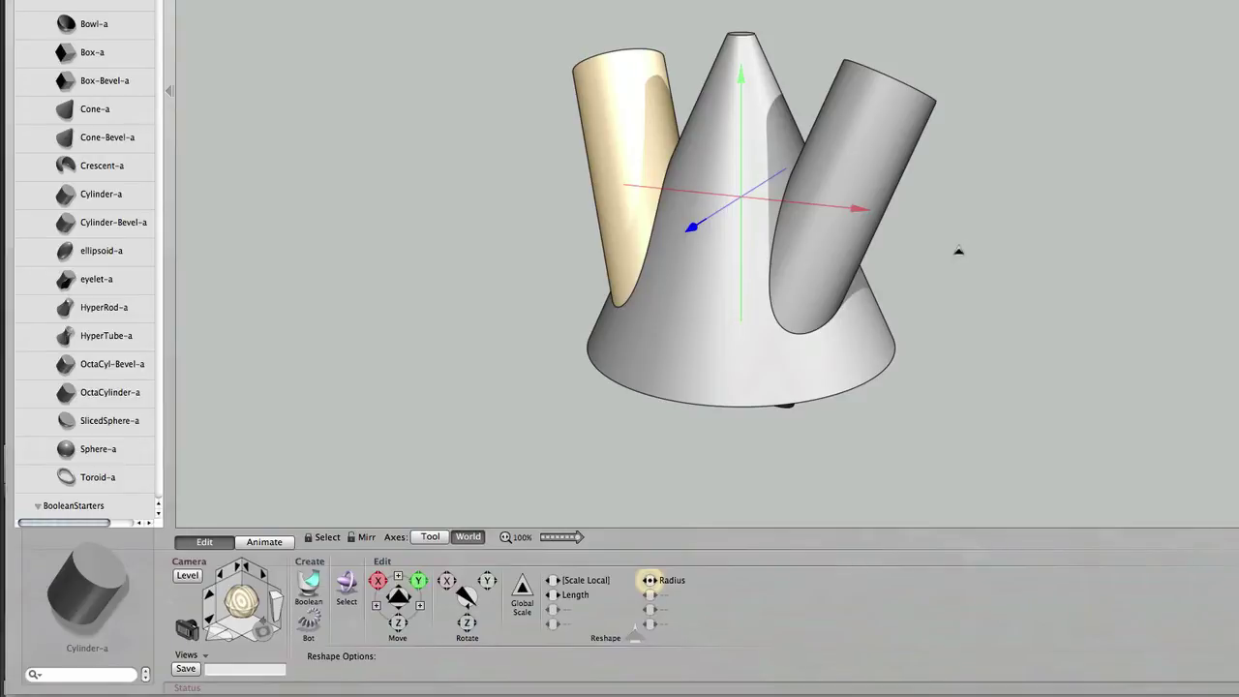
left_click(959, 251)
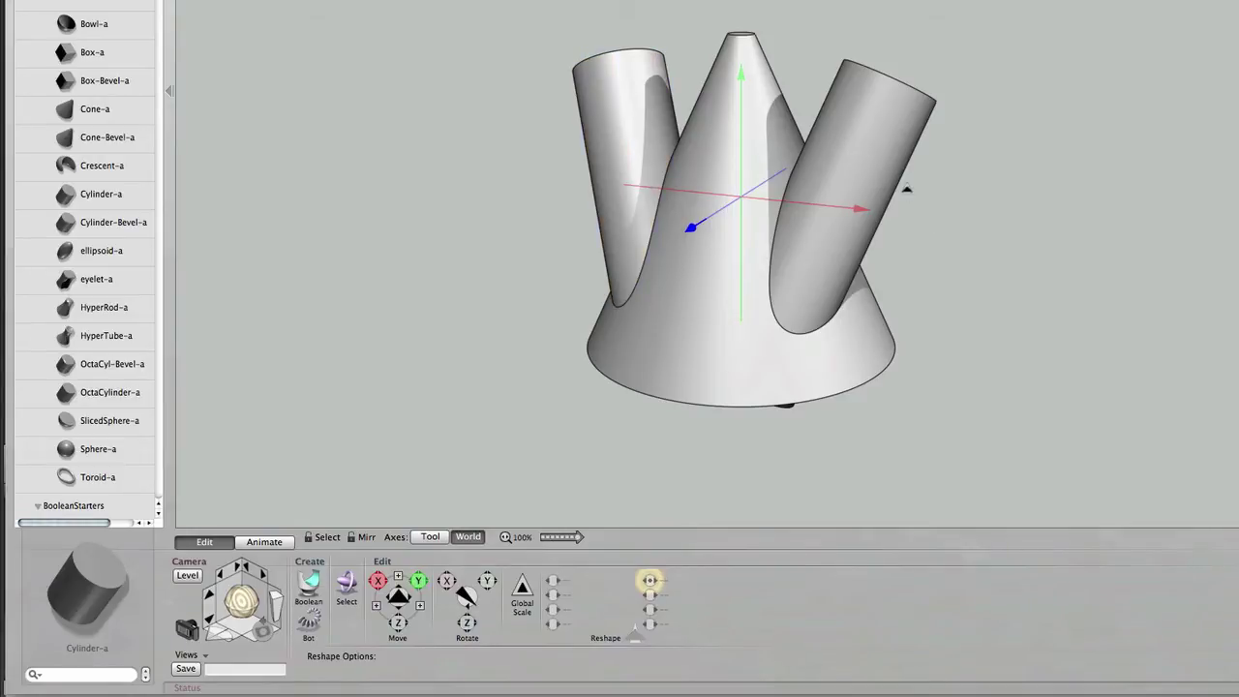
- Reshape the original cylinder on the positive X side with a larger radius, a slightly changed rotation and a shorter length
left_click(877, 179)
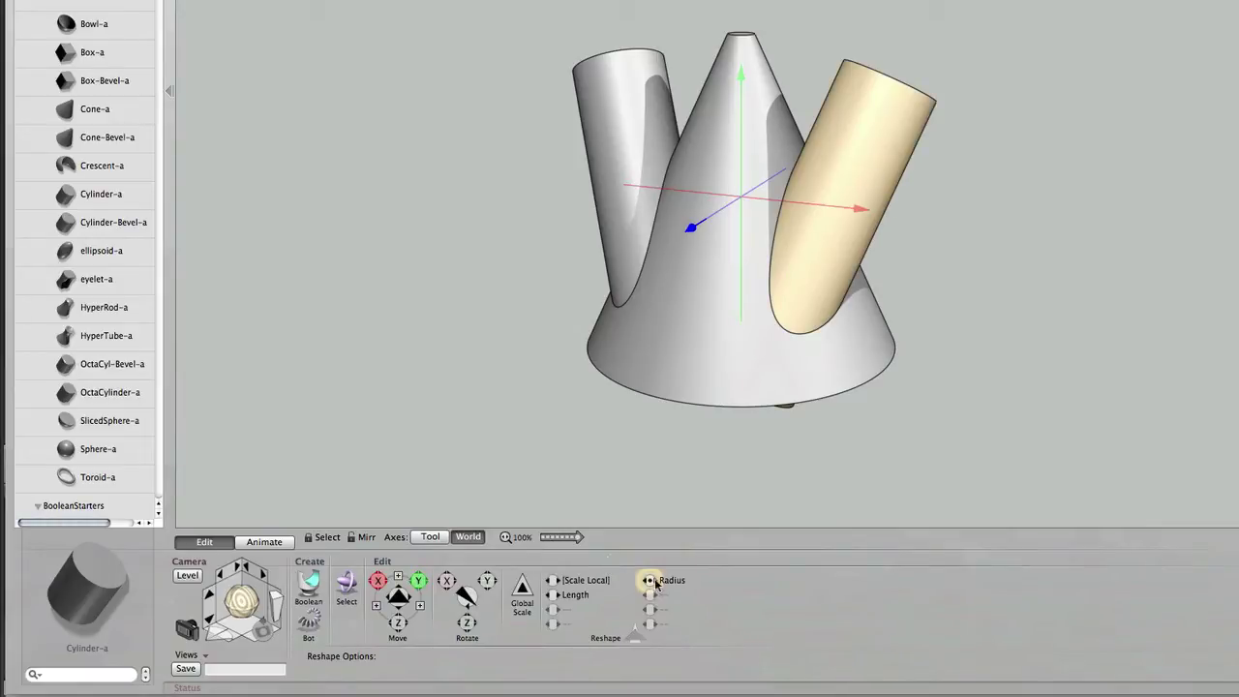
left_click_drag(657, 586, 674, 588)
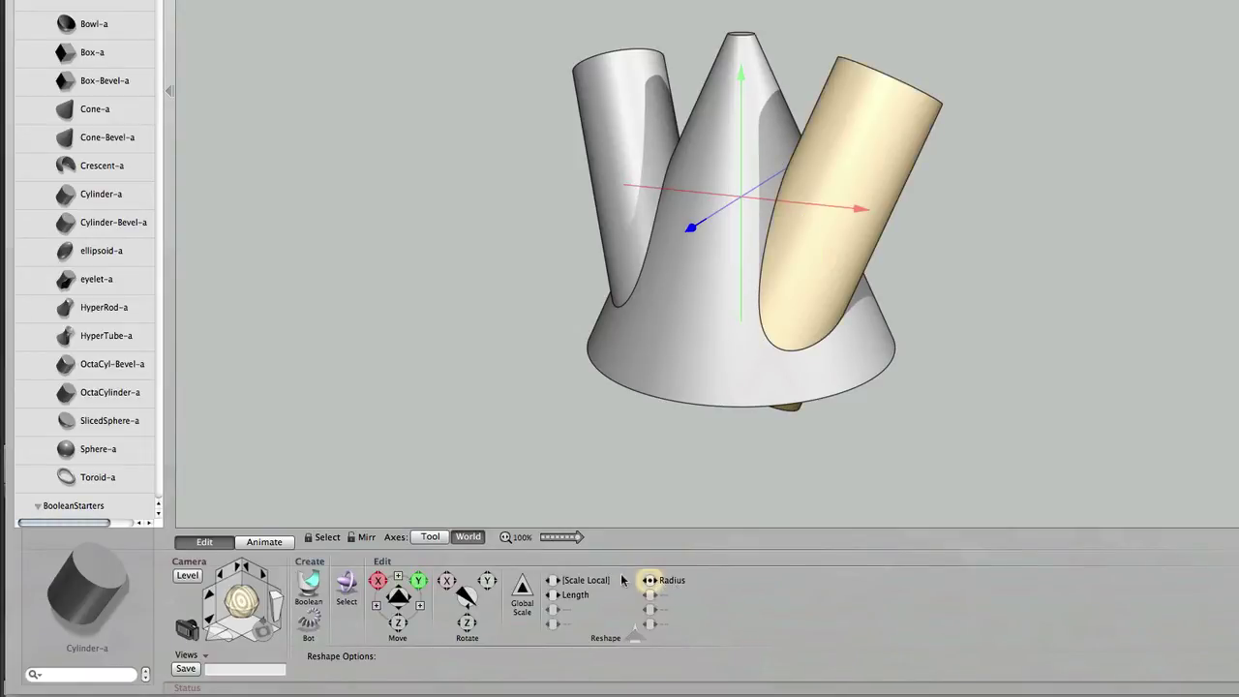
left_click(467, 596)
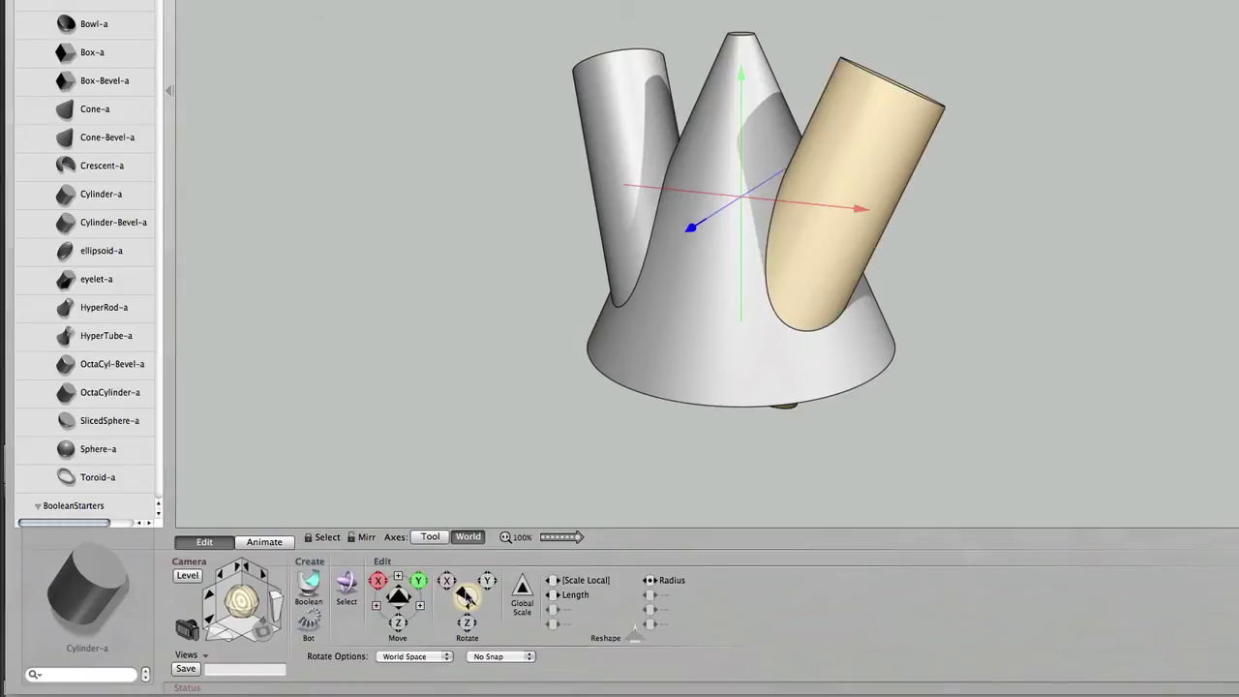
left_click_drag(582, 597, 587, 596)
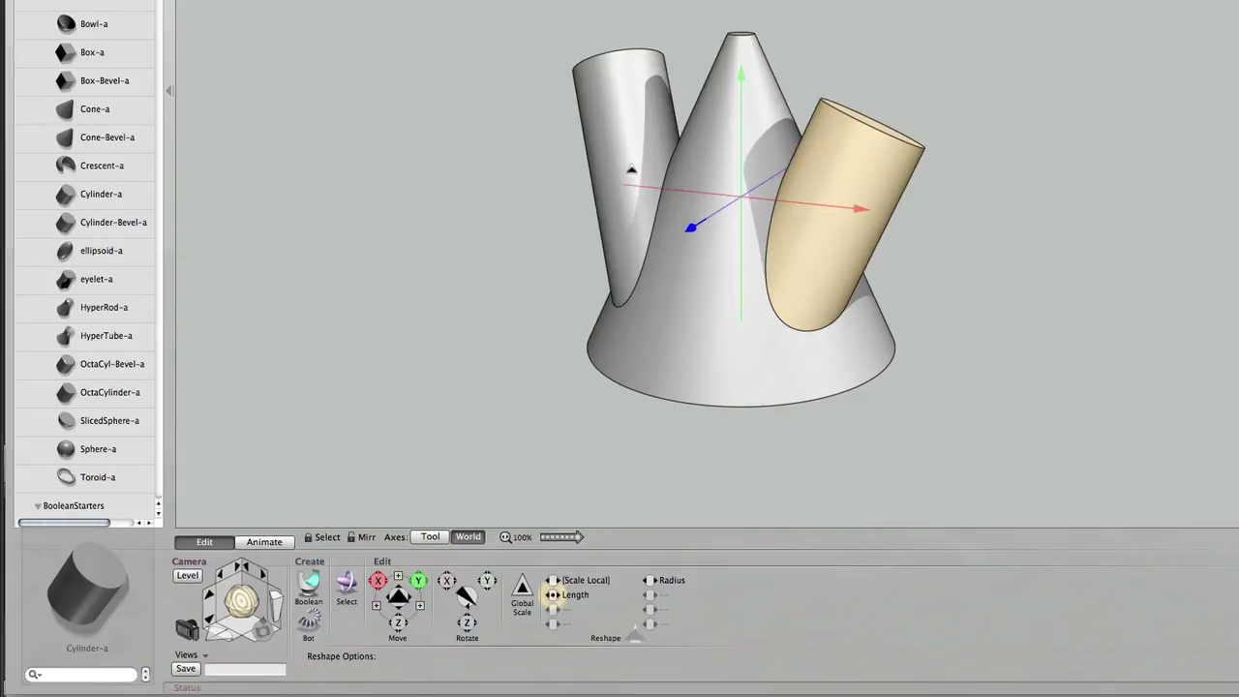
- Set the cylinder on the negative X side to the mirror of the selected one and clear the selection
right_click(631, 169)
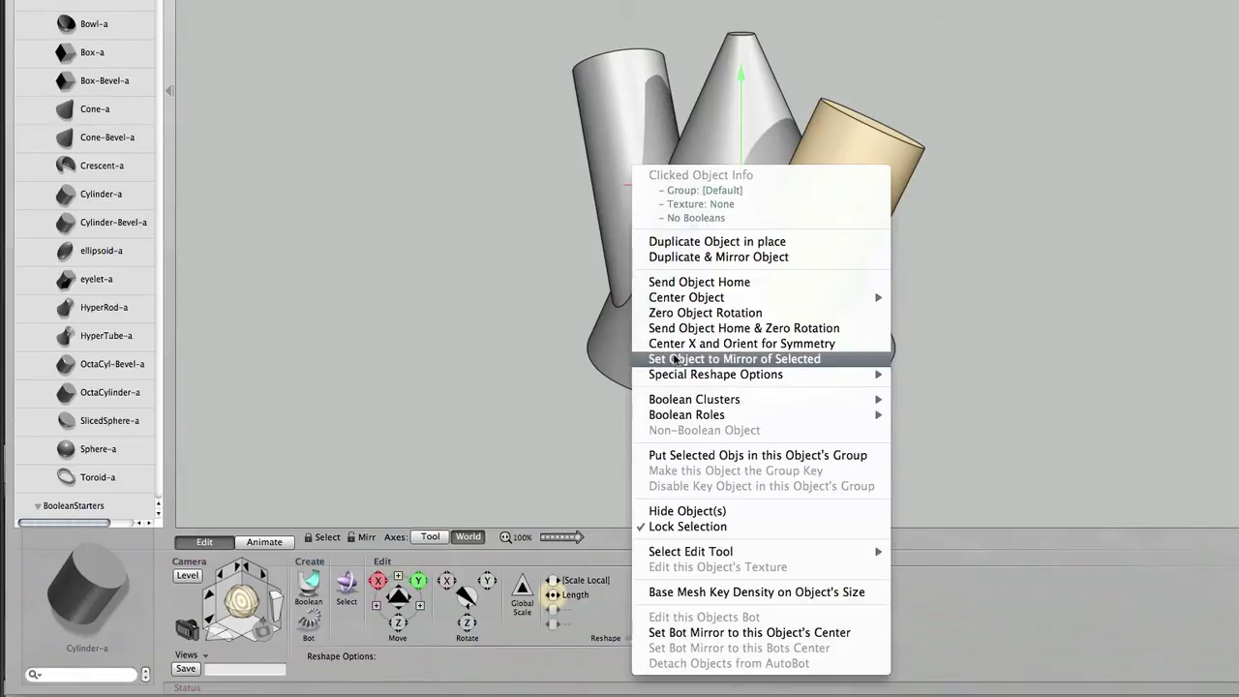
left_click(755, 360)
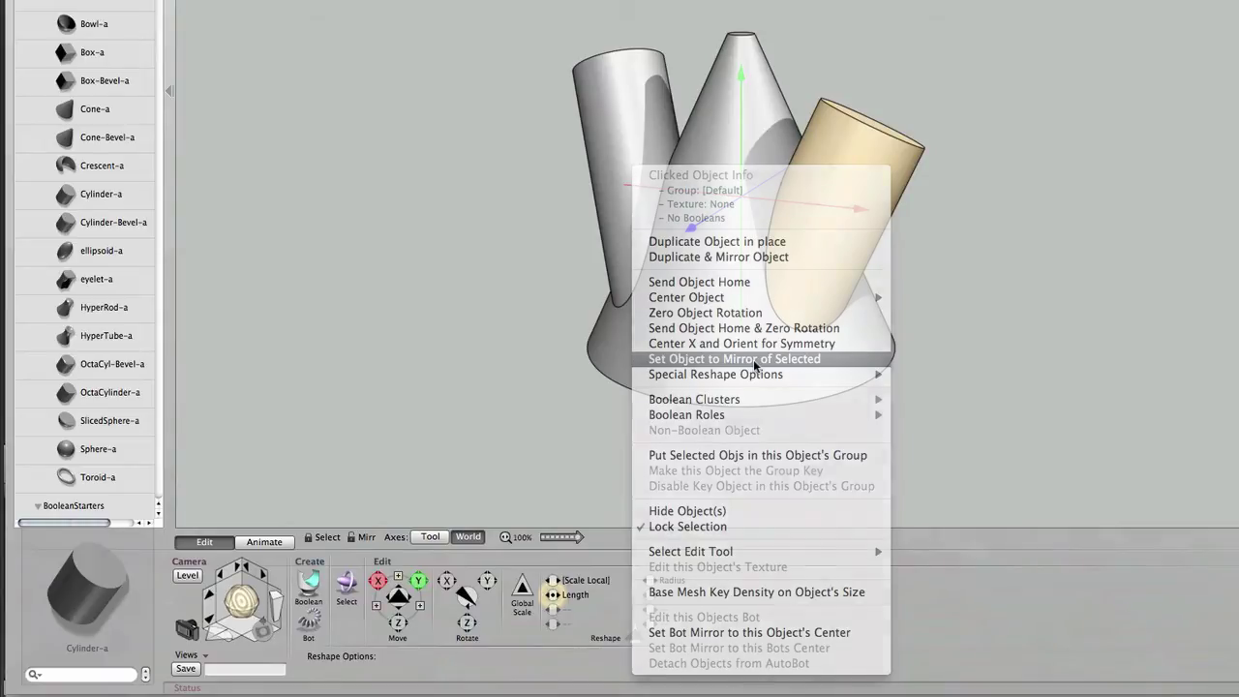
left_click(899, 308)
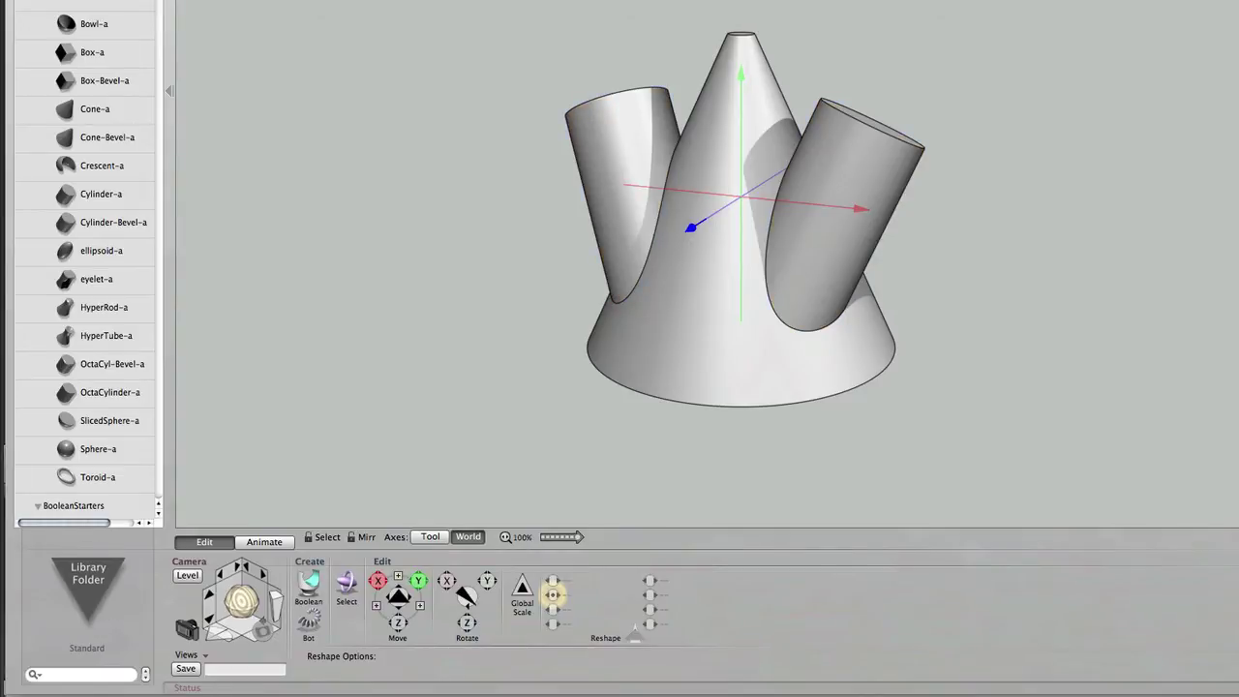
- Open the export output settings, disable Symmetric Mesh - X Axis and preview the SeamNet UniMesh
left_click(130, 2)
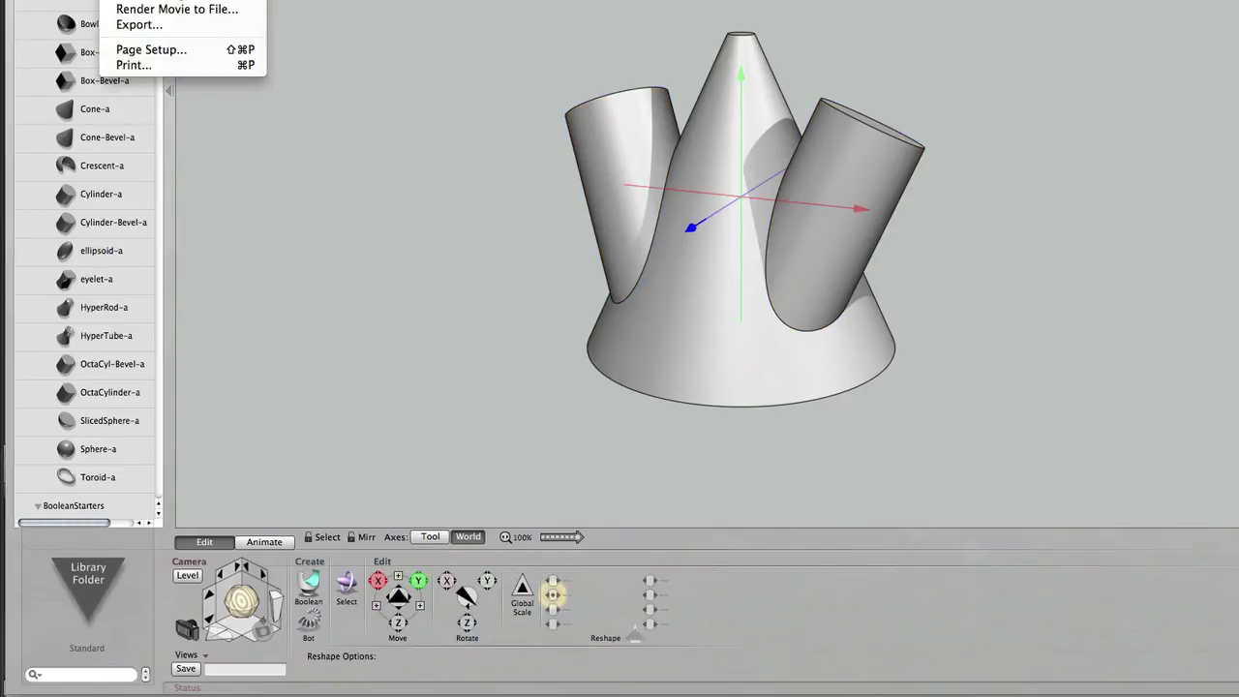
mouse_move(174, 2)
left_click(140, 24)
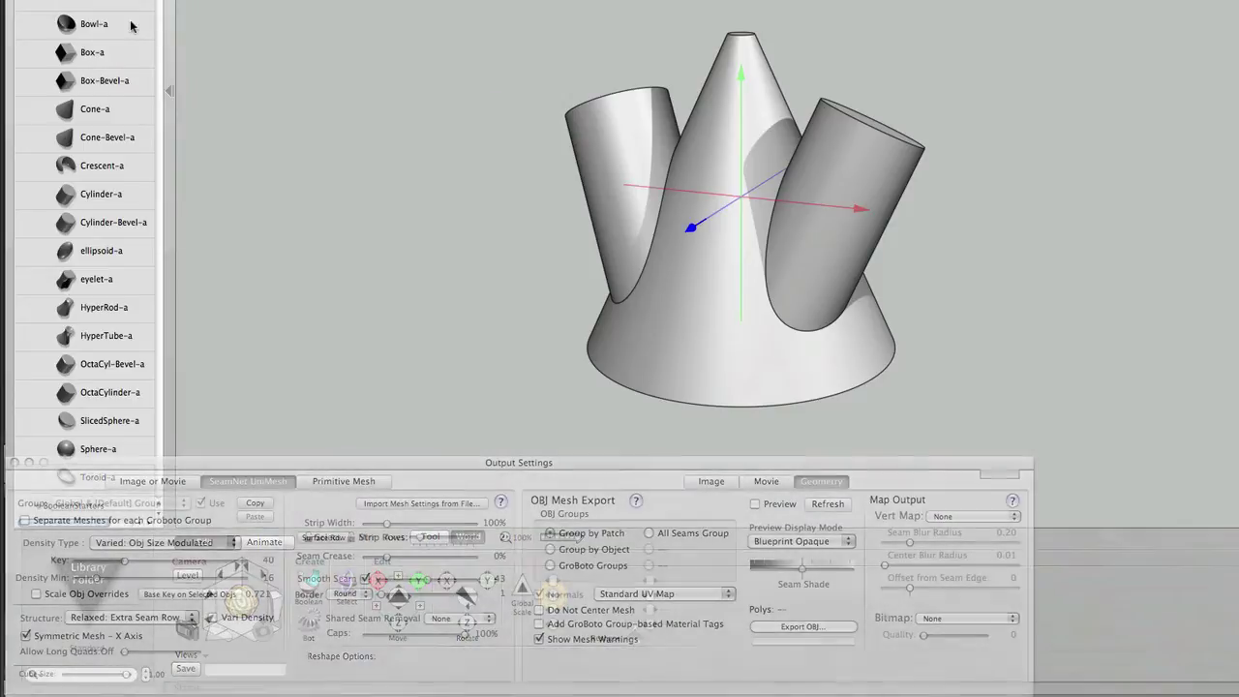
left_click(85, 639)
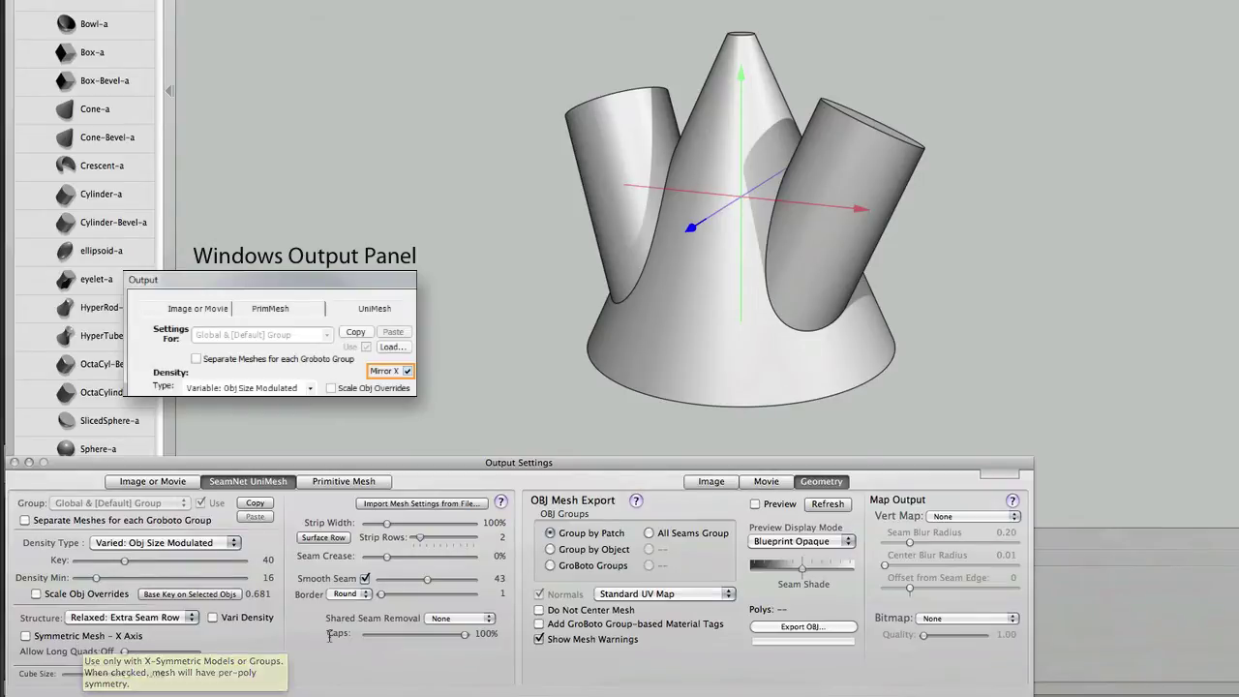
left_click(786, 504)
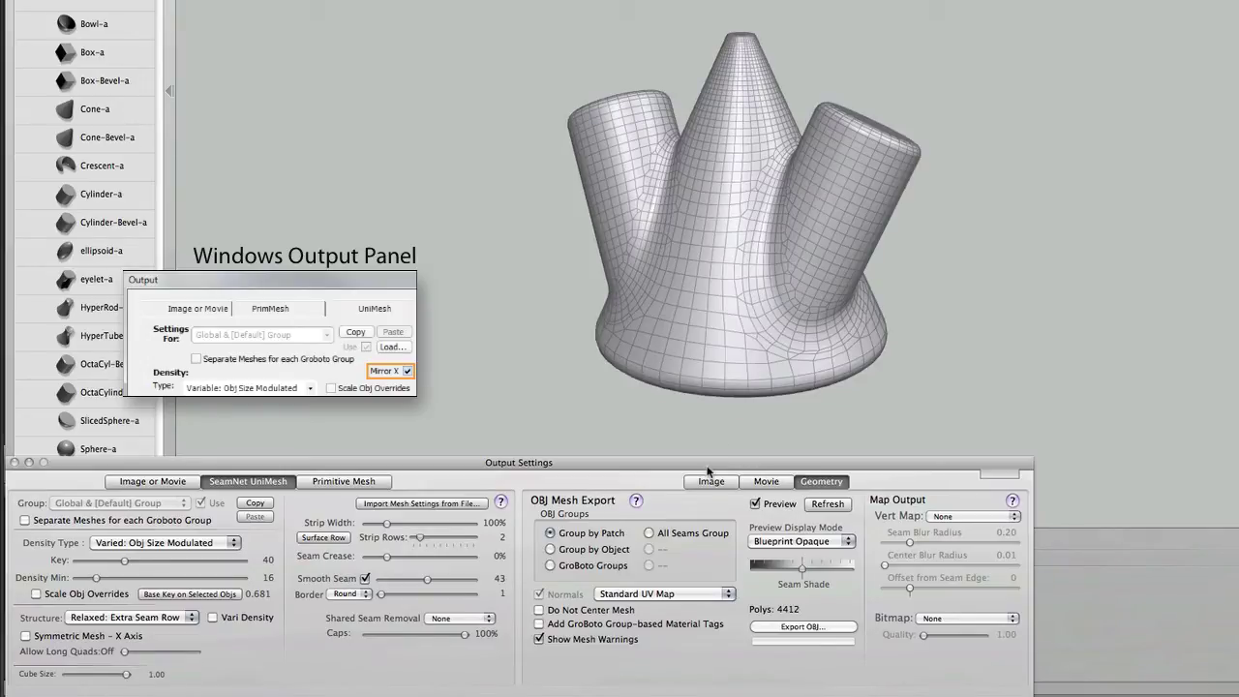
- Enable Symmetric Mesh - X Axis for the UniMesh and refresh the mesh preview
left_click_drag(709, 469, 1167, 541)
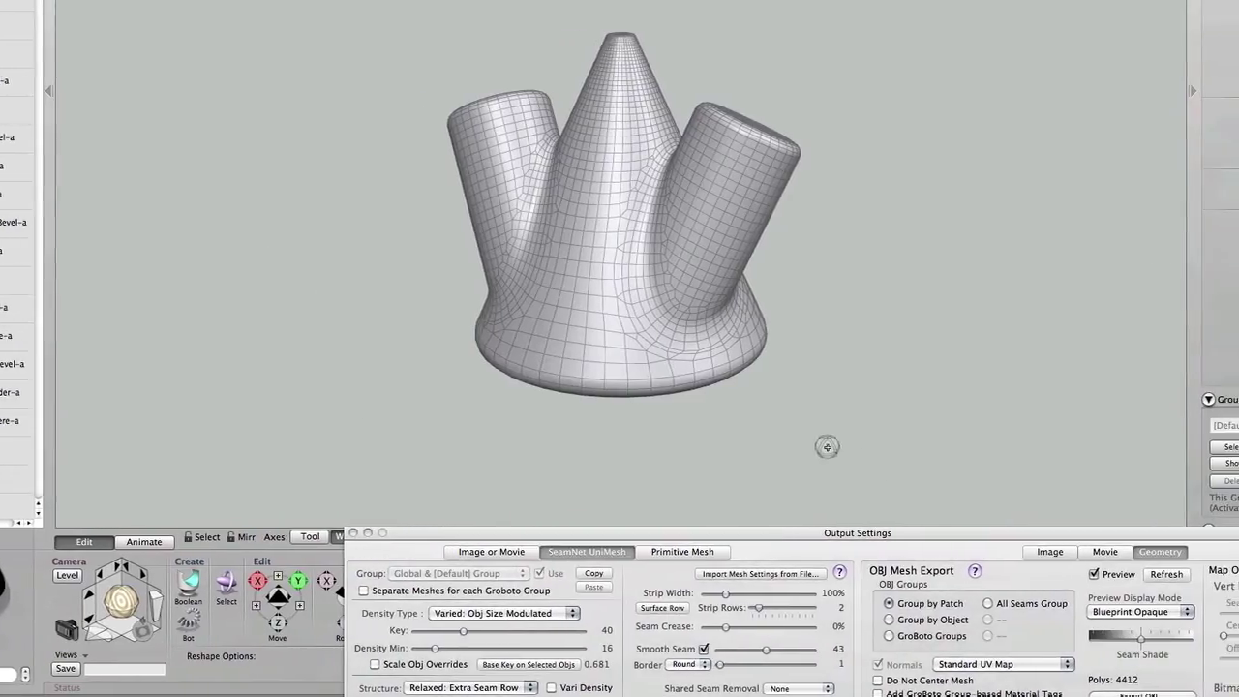
mouse_move(826, 446)
left_mouse_down()
mouse_move(779, 443)
mouse_move(854, 443)
mouse_move(838, 442)
left_mouse_up()
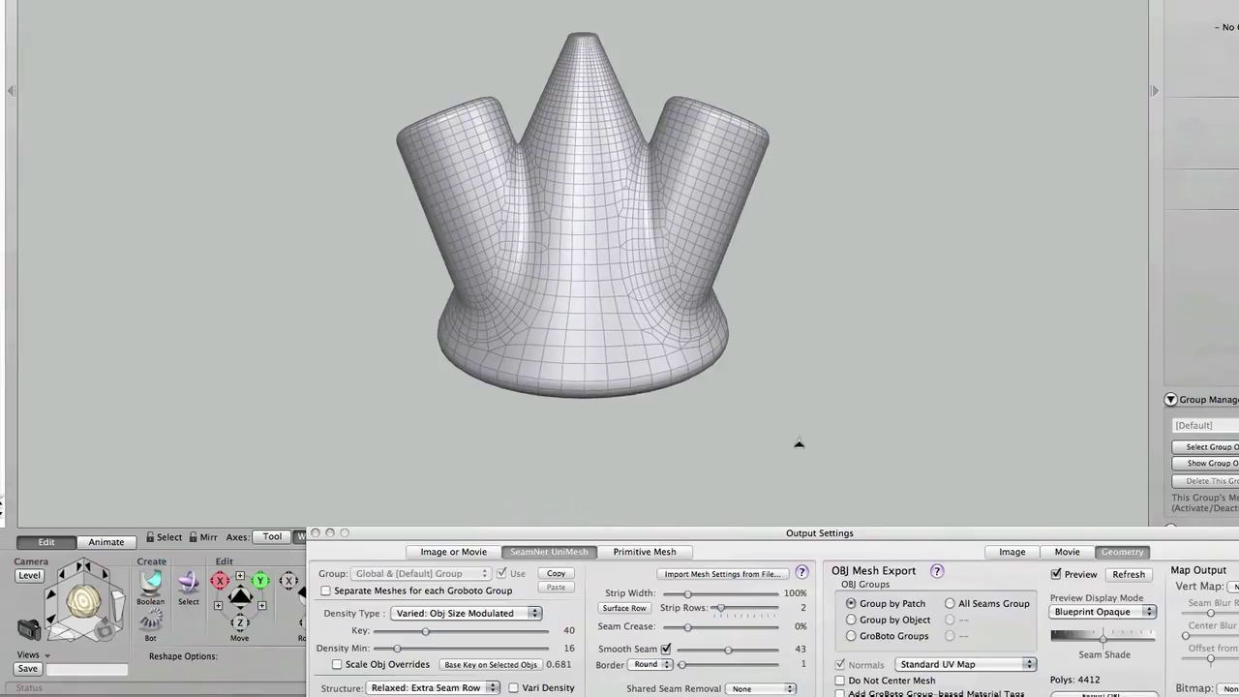
scroll(799, 443, "up", 3)
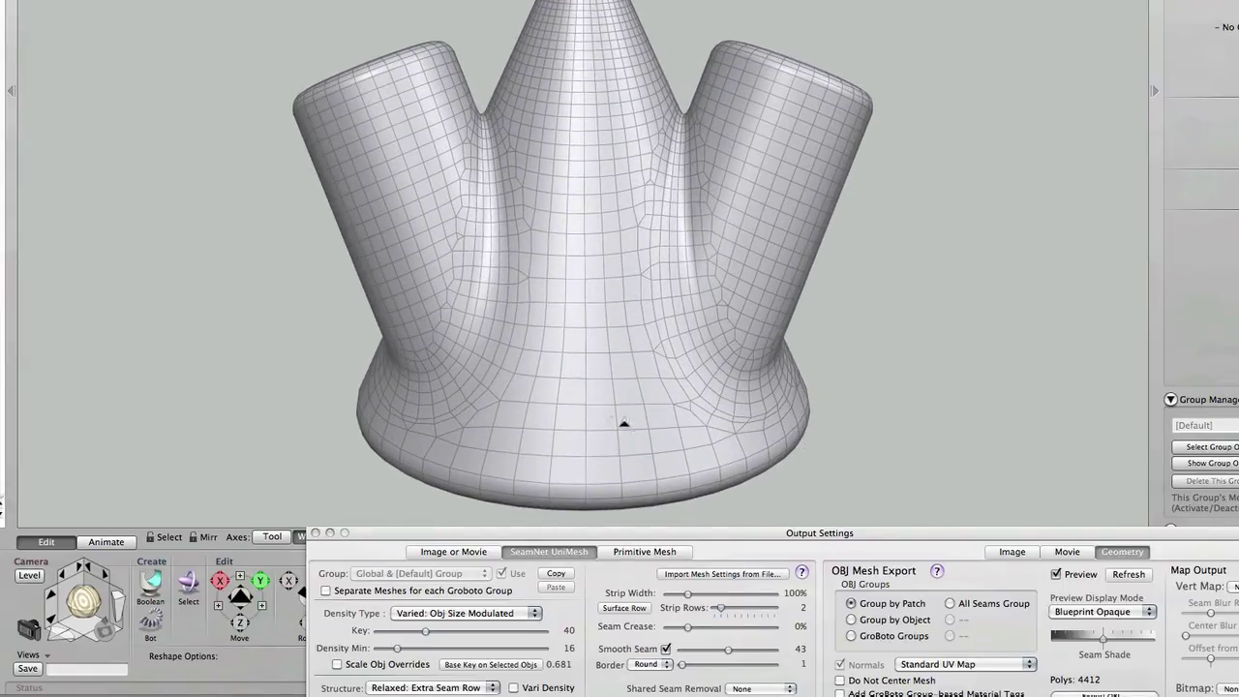
left_click(677, 411)
left_click_drag(455, 527, 462, 505)
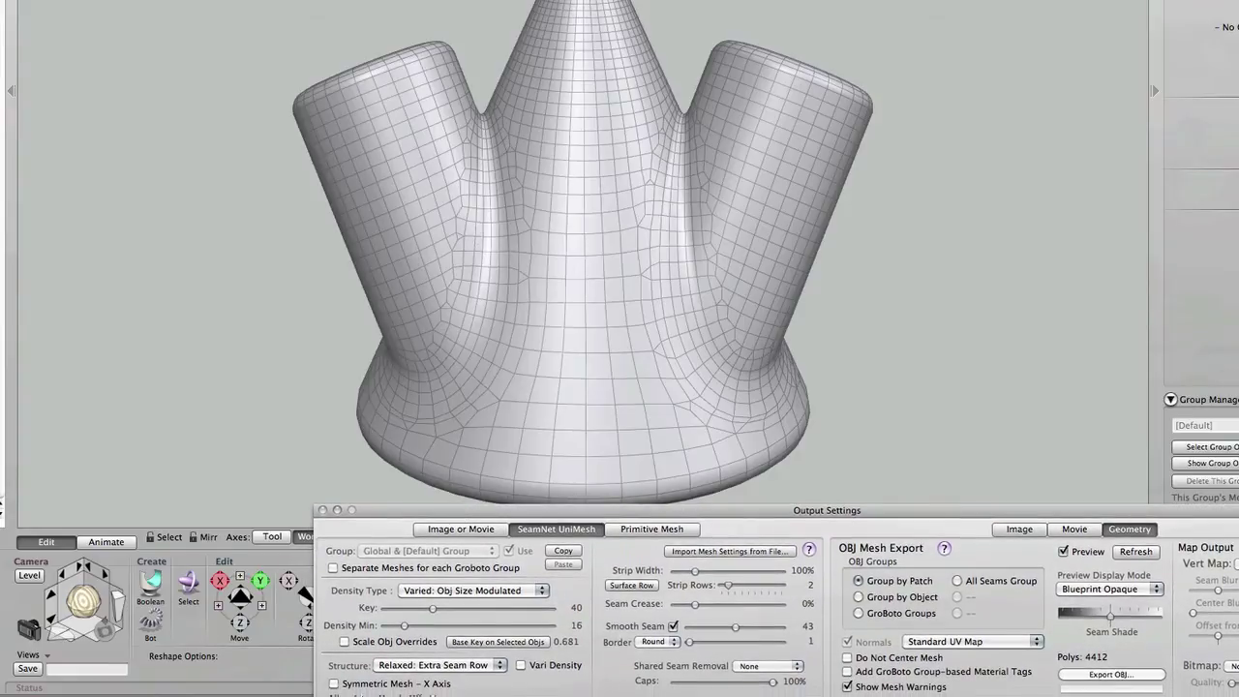
left_click(333, 684)
left_click(1129, 551)
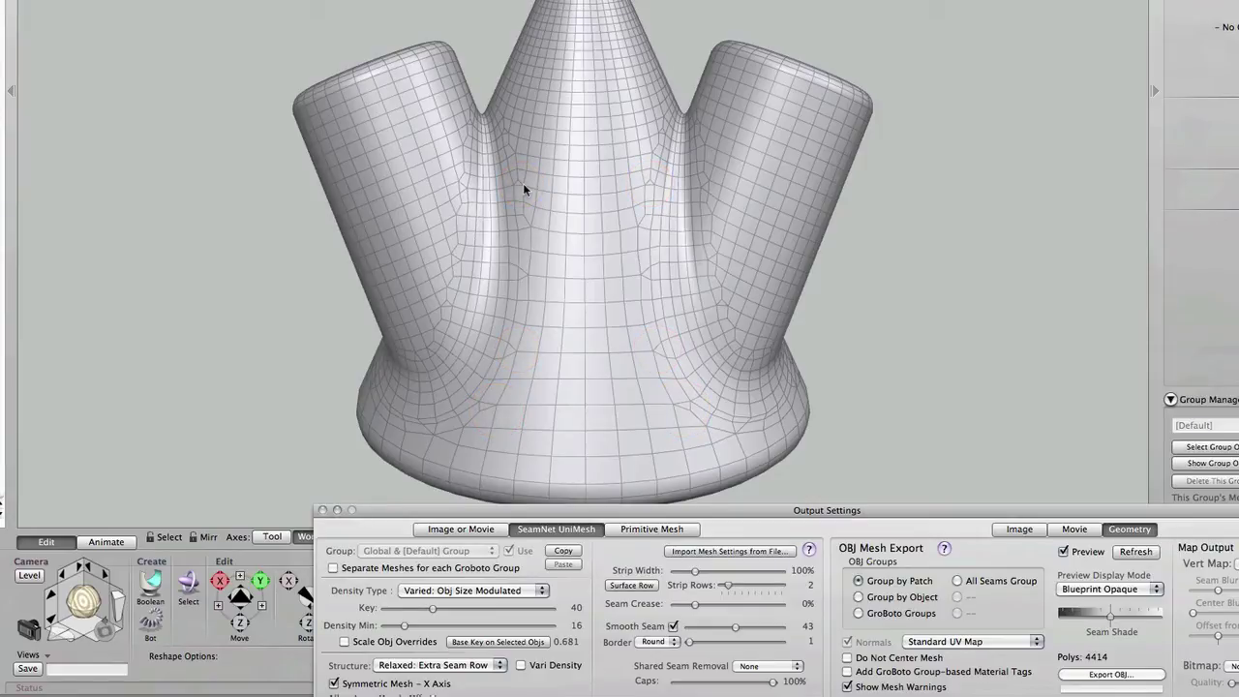
- Turn off the export mesh display to show the primitive objects again
right_click(925, 267)
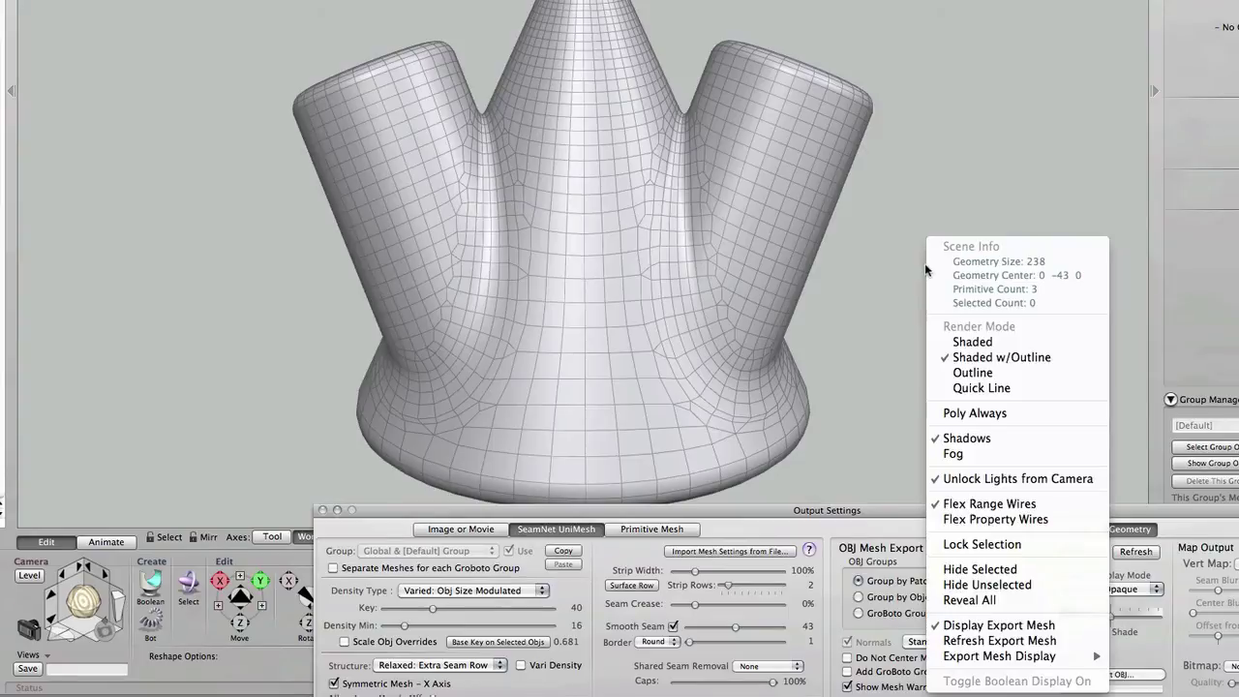
left_click(969, 625)
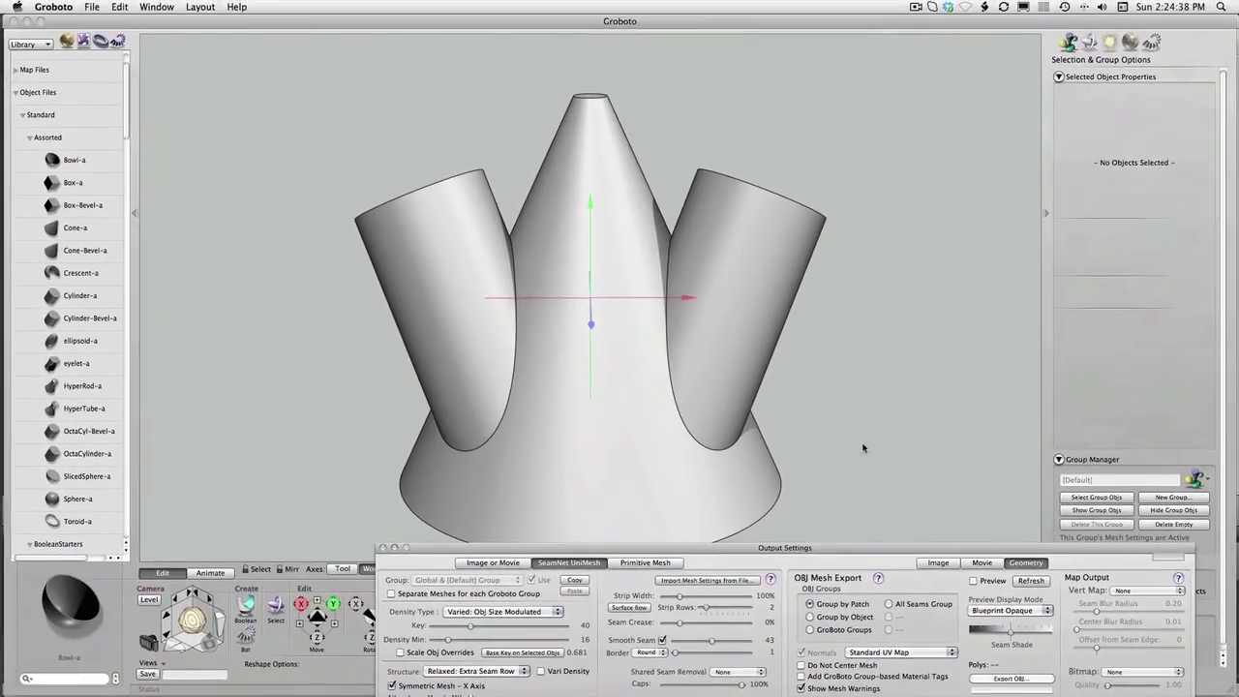
- Move the output settings window clear of the rotation controls and tilt the cone about the world Z axis
left_click(641, 428)
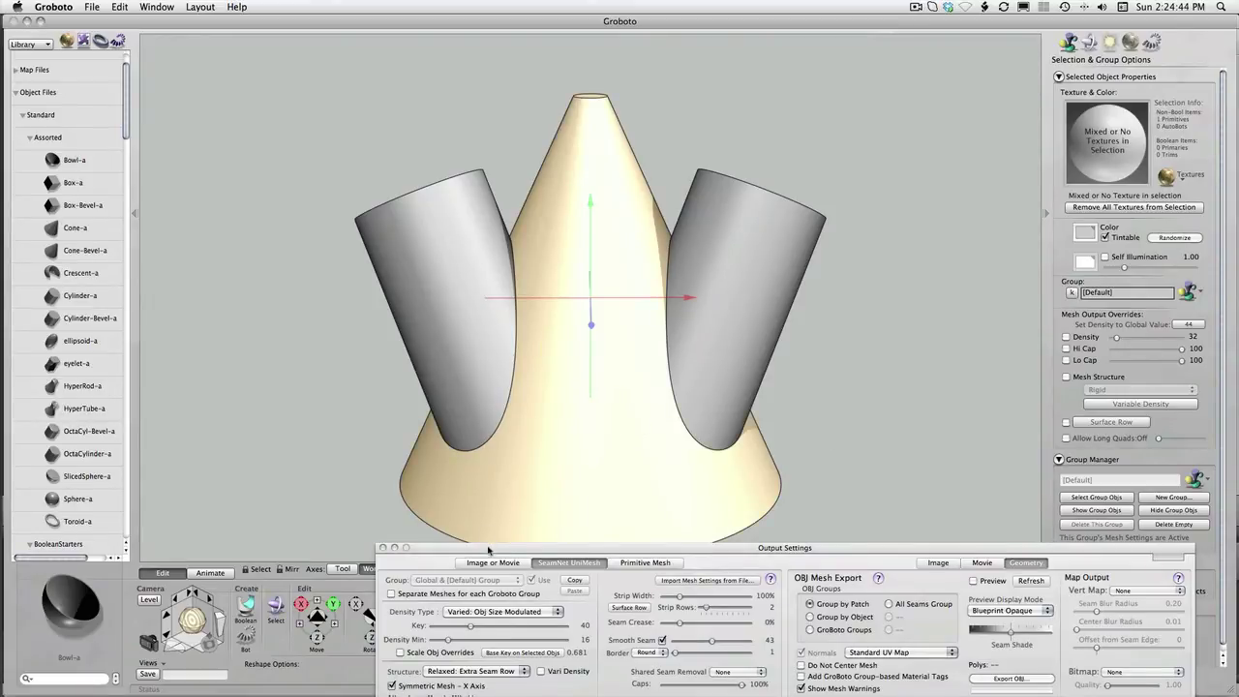
left_click_drag(491, 551, 558, 559)
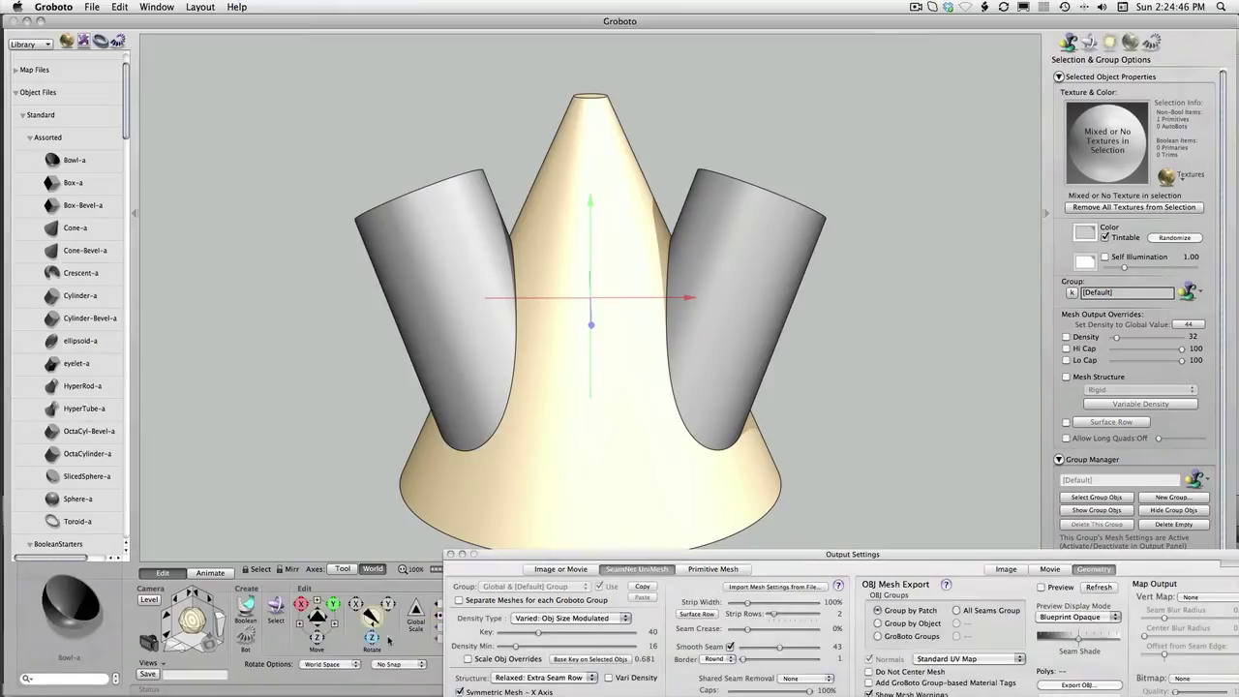
left_click_drag(369, 638, 350, 640)
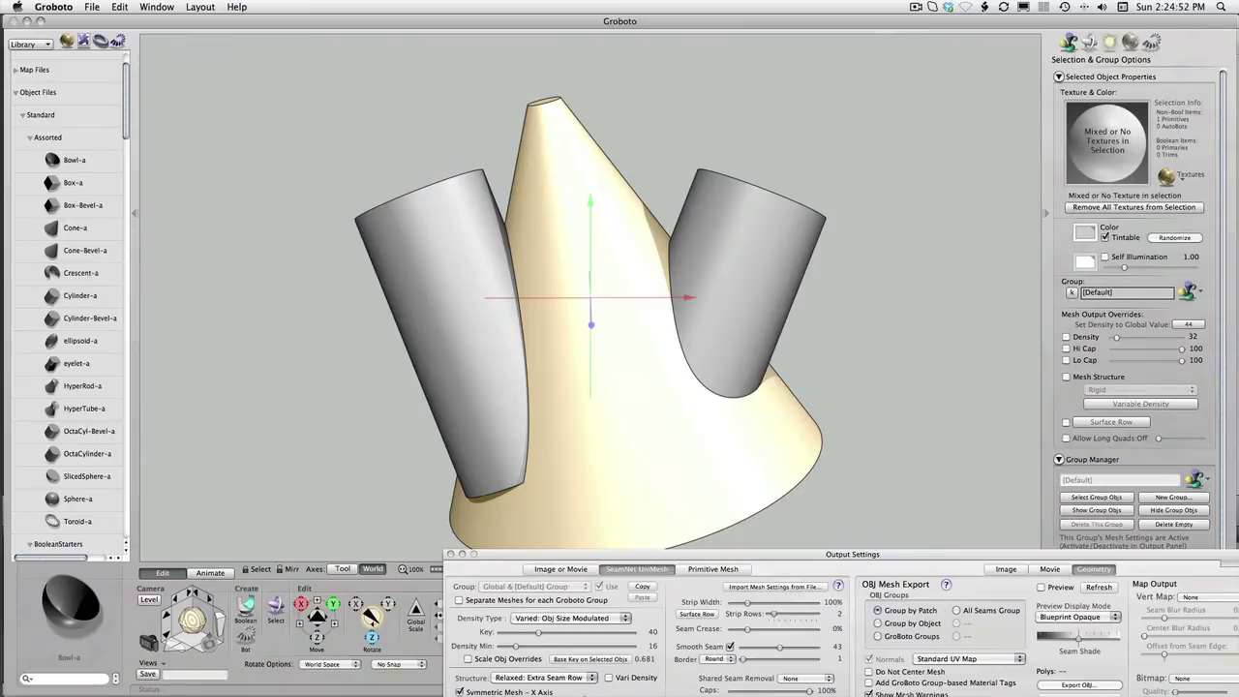
- Preview the symmetric export mesh with the cone tilted, turn the mesh display off again and clear the selection
left_click(1063, 588)
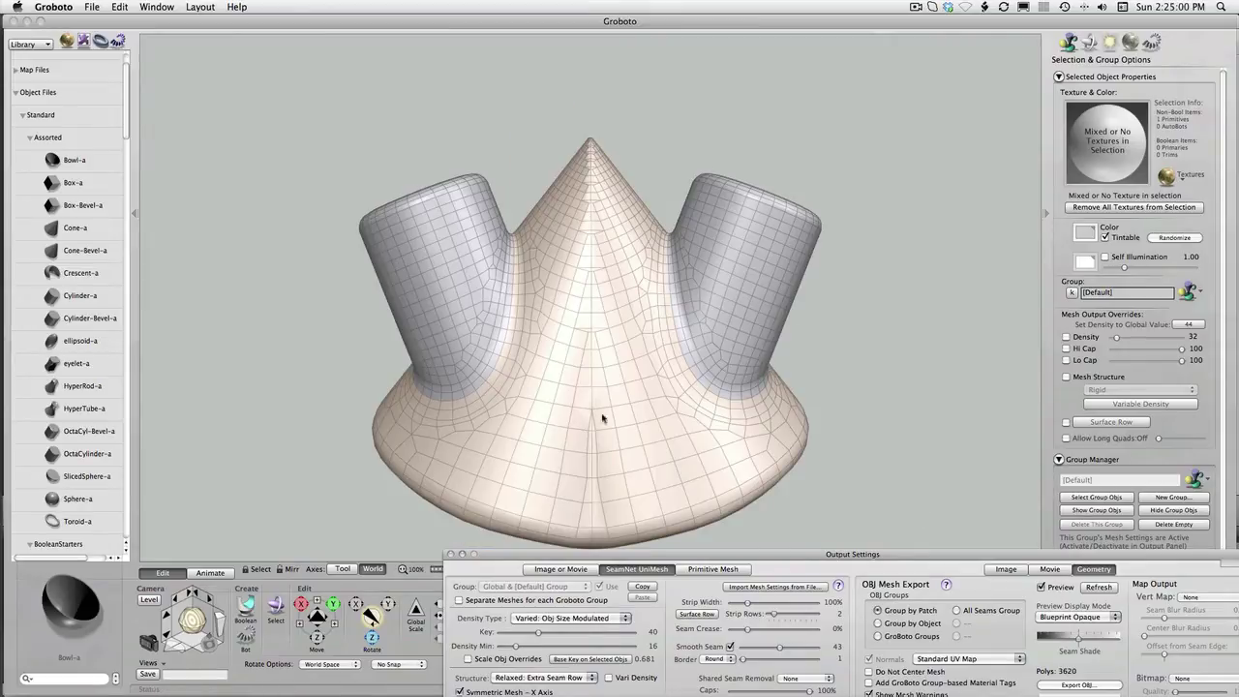
right_click(809, 333)
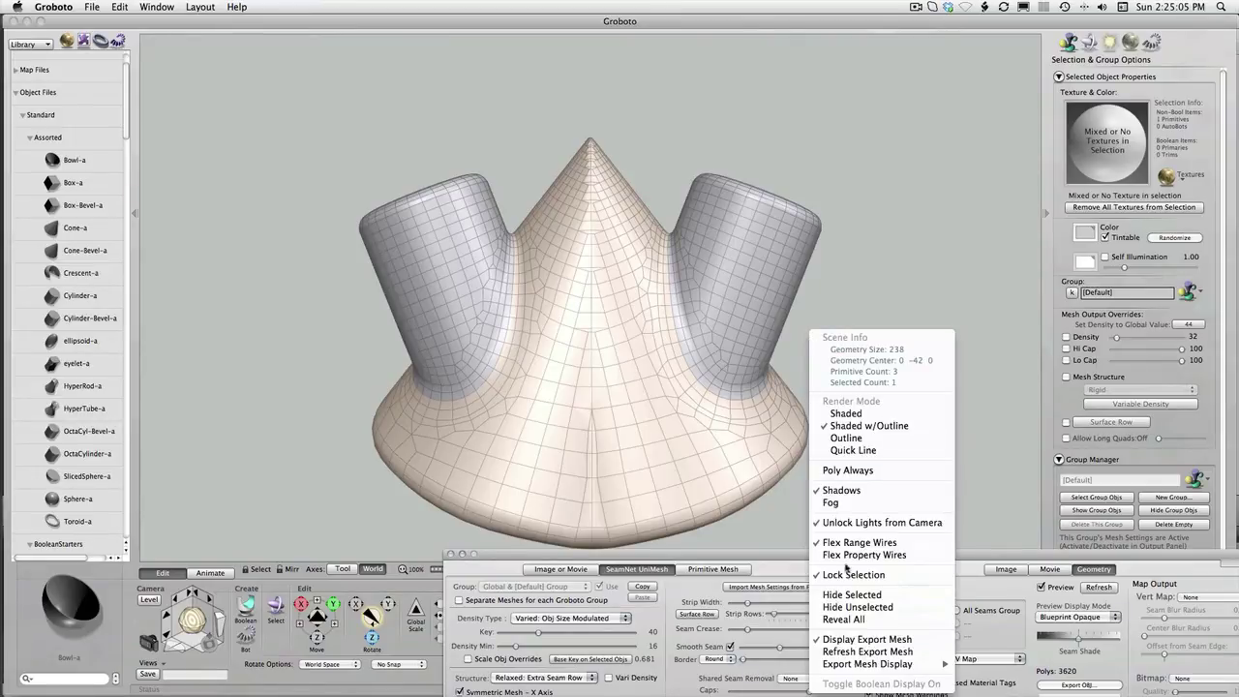
left_click(867, 651)
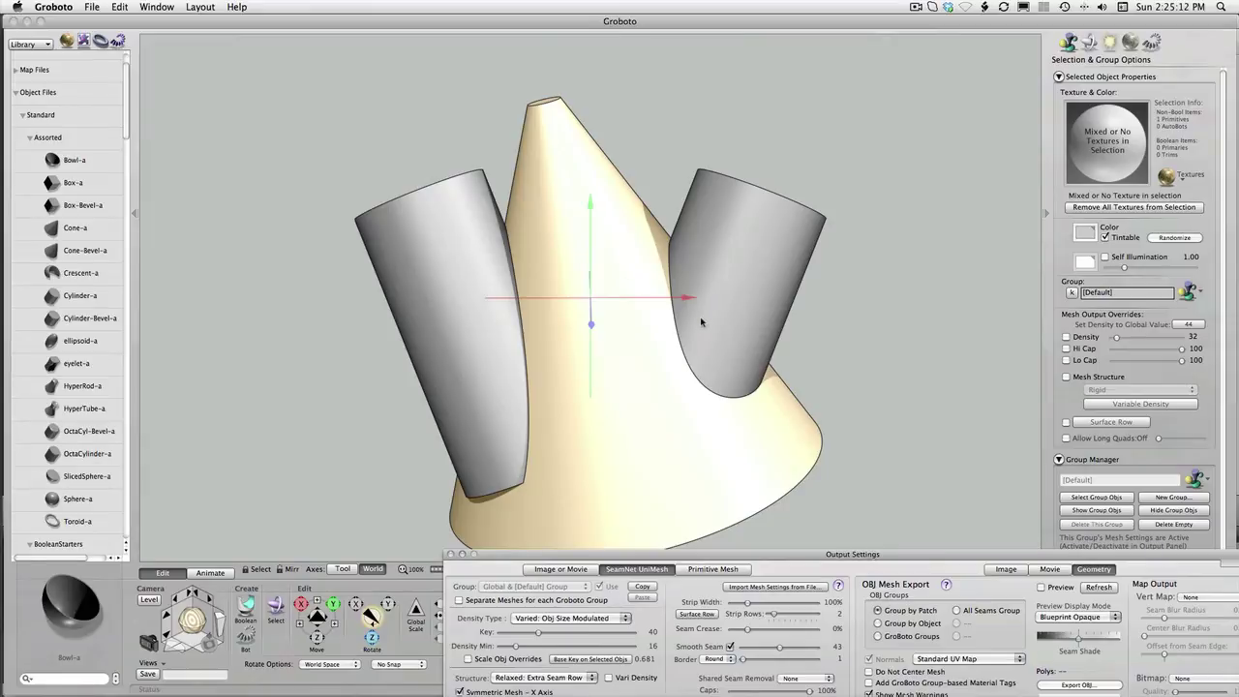
left_click(806, 335)
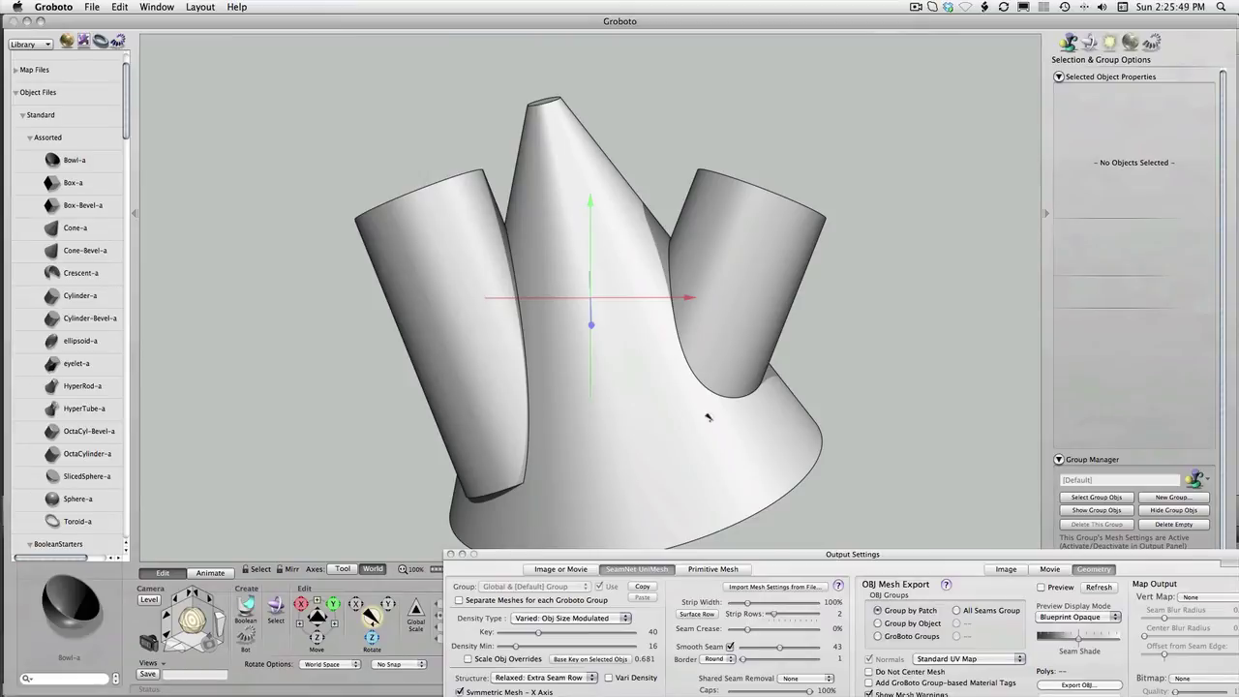
- Center the cone on X and orient it for symmetry, and clear the selection
left_click(709, 419)
right_click(710, 420)
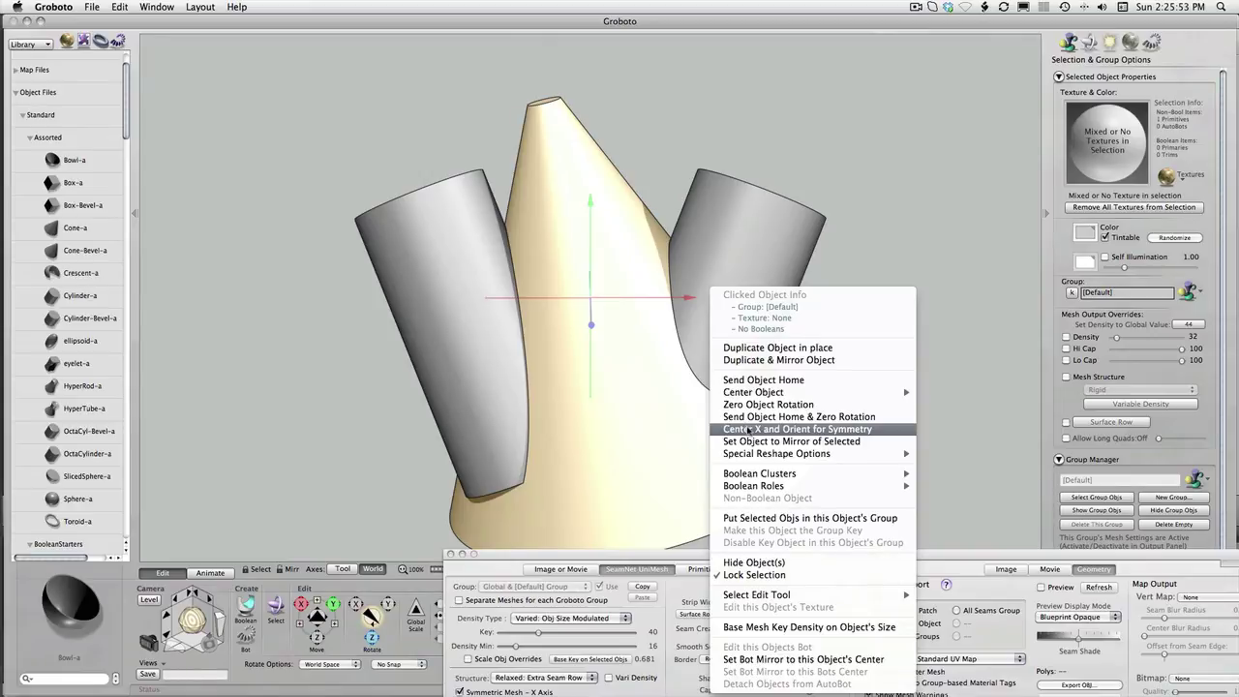
left_click(754, 430)
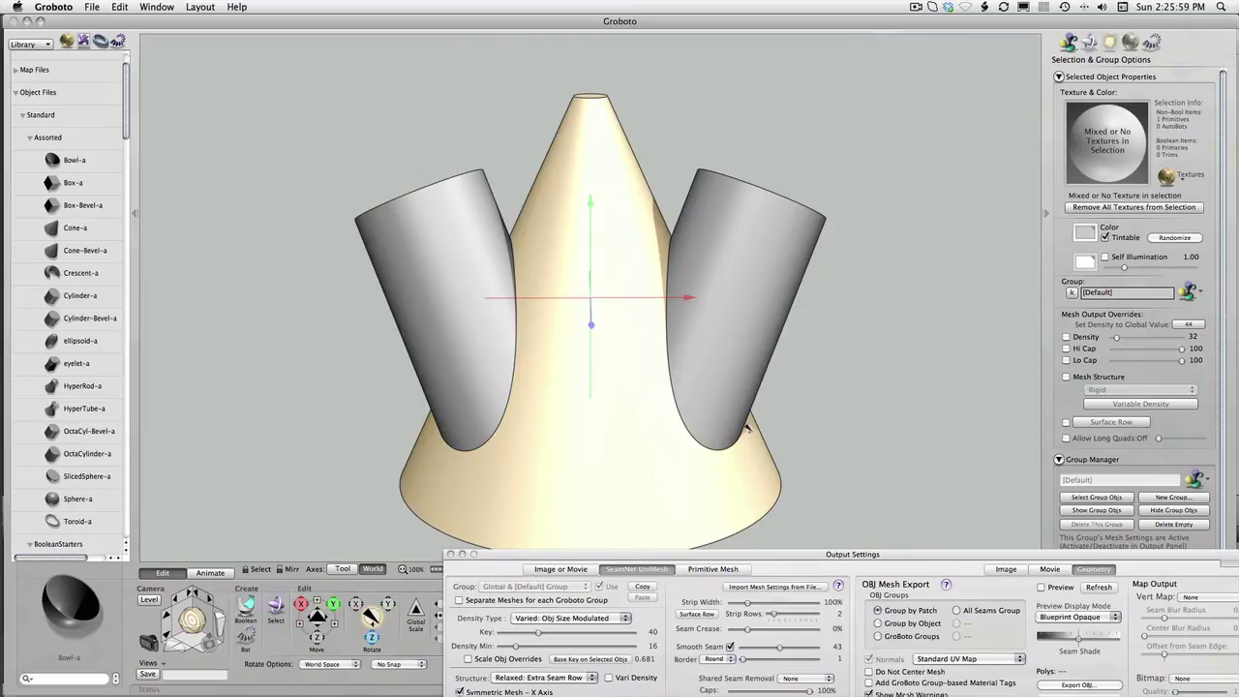
left_click(803, 426)
- Show the Center Object axis options for the cone
right_click(601, 159)
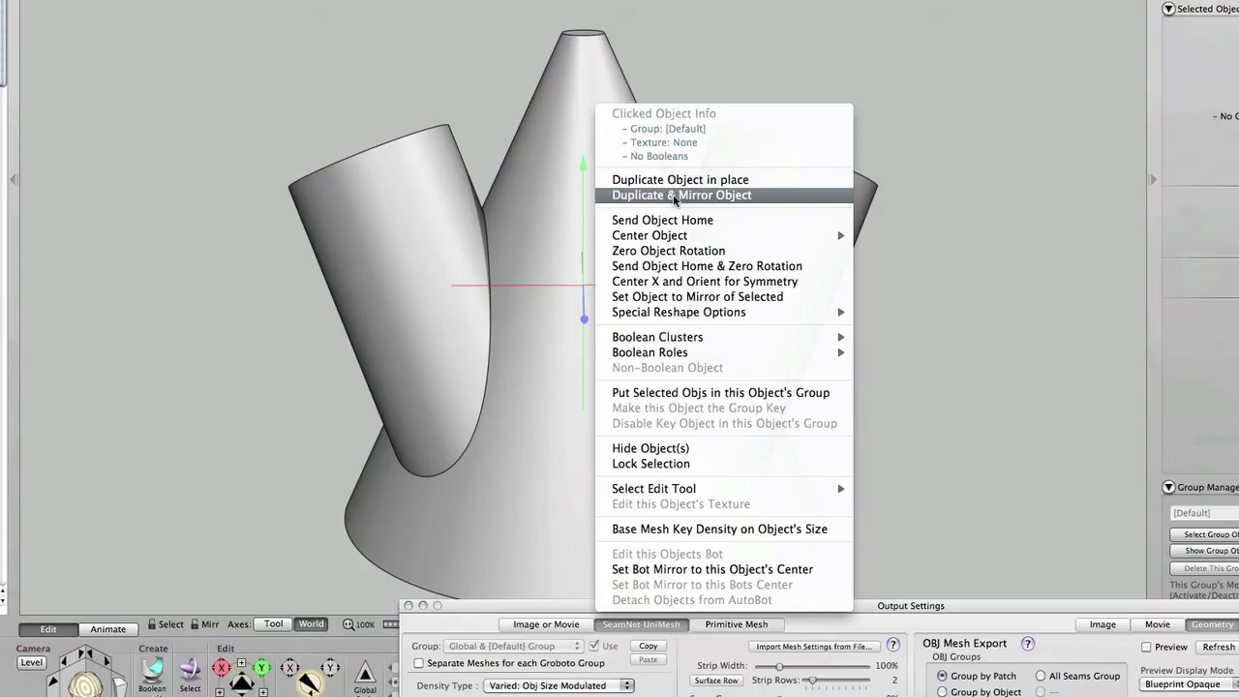
mouse_move(677, 239)
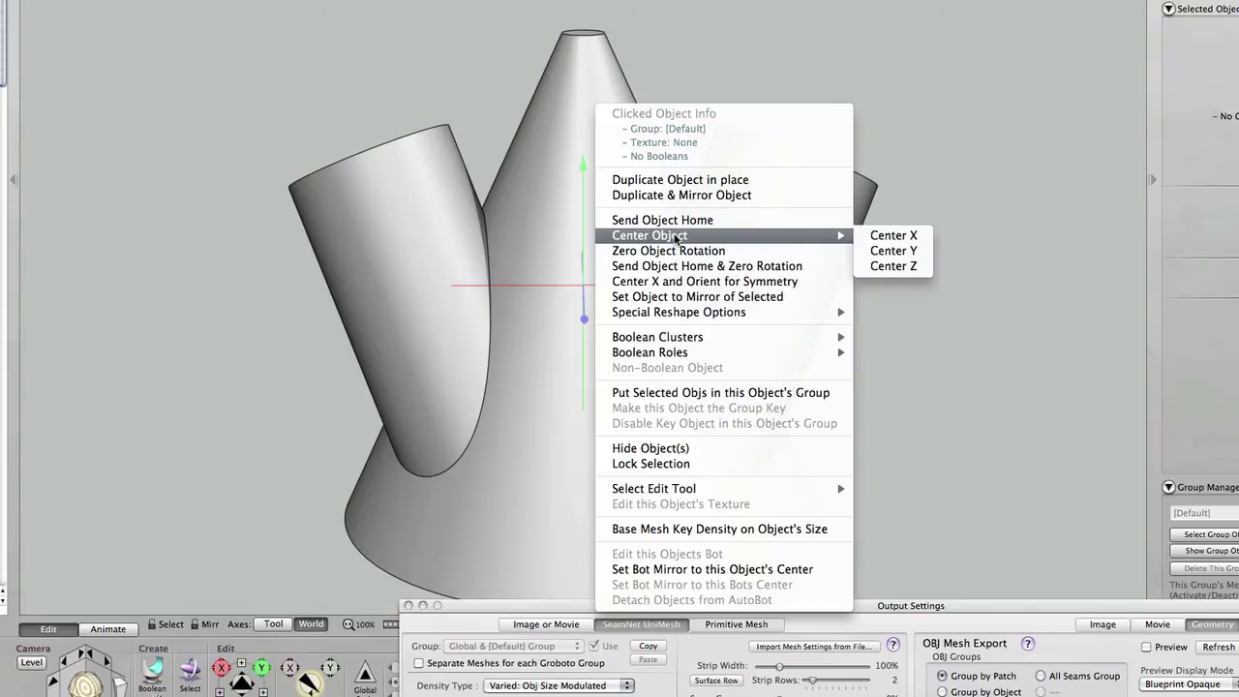